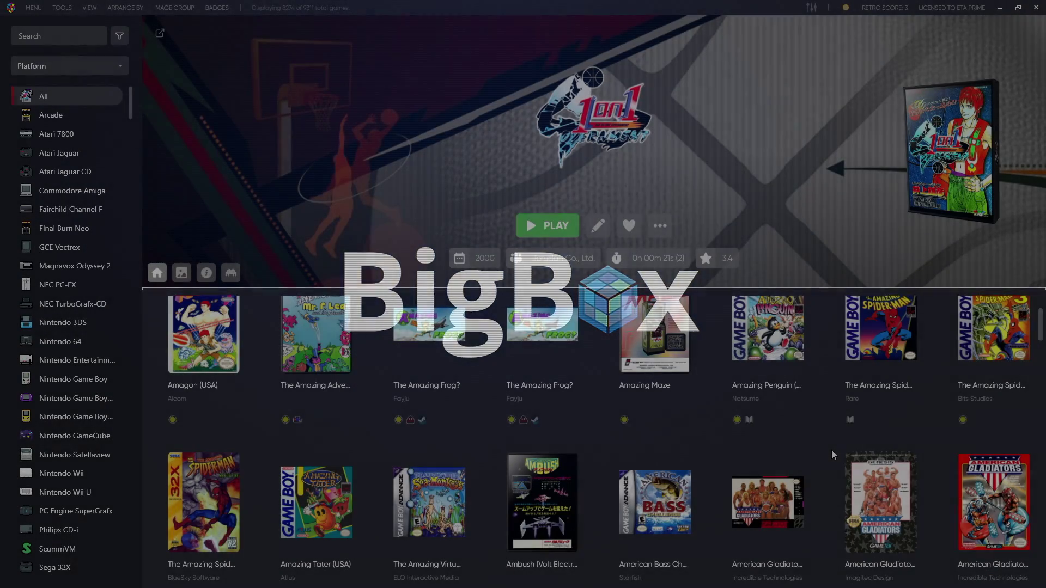
# Scroll through the game library and review the badge options, closing them unchanged.
pyautogui.scroll(-1, 823, 477)
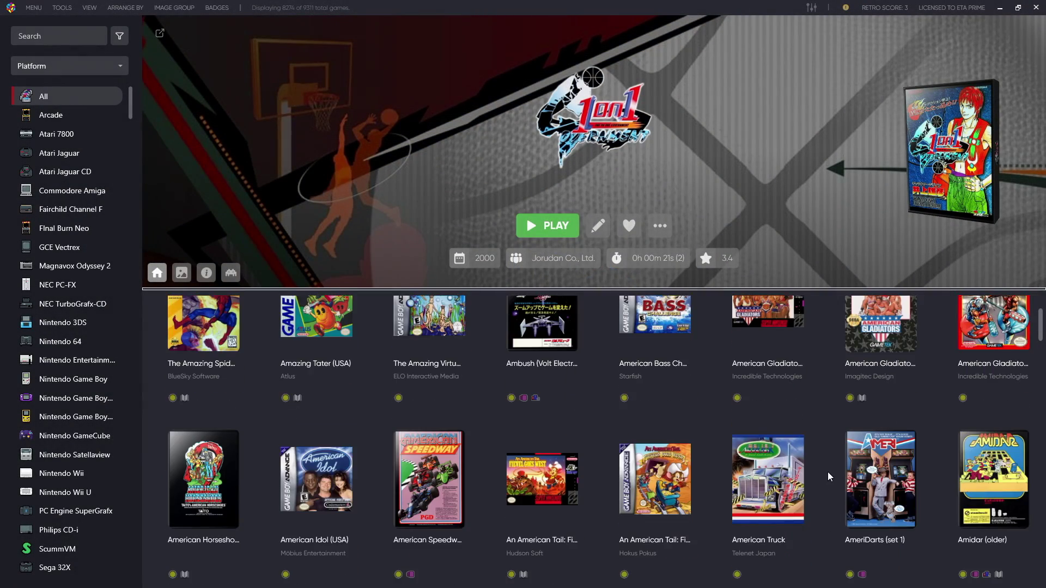
pyautogui.scroll(-2, 828, 472)
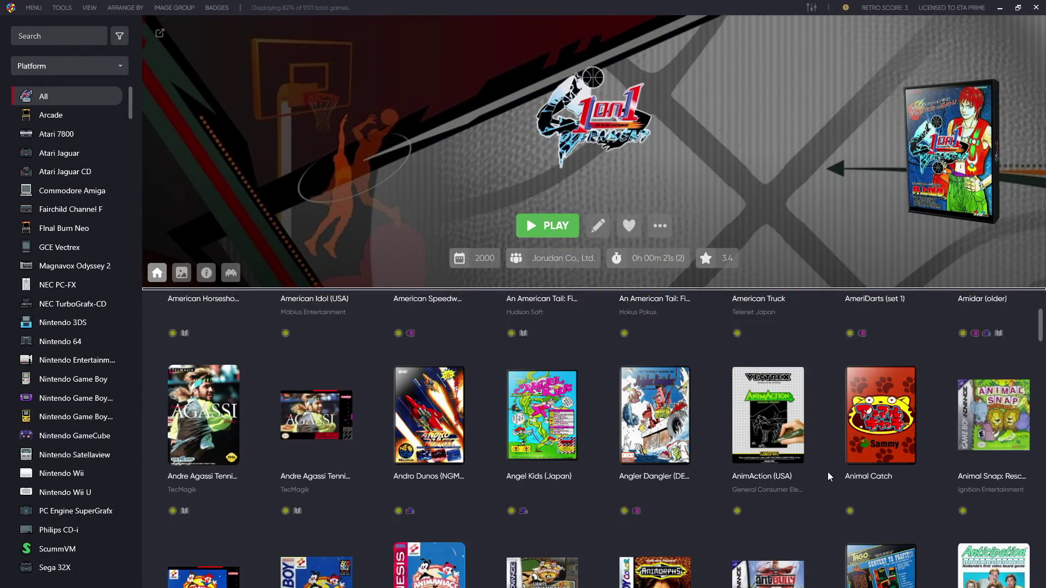
pyautogui.scroll(-1, 829, 473)
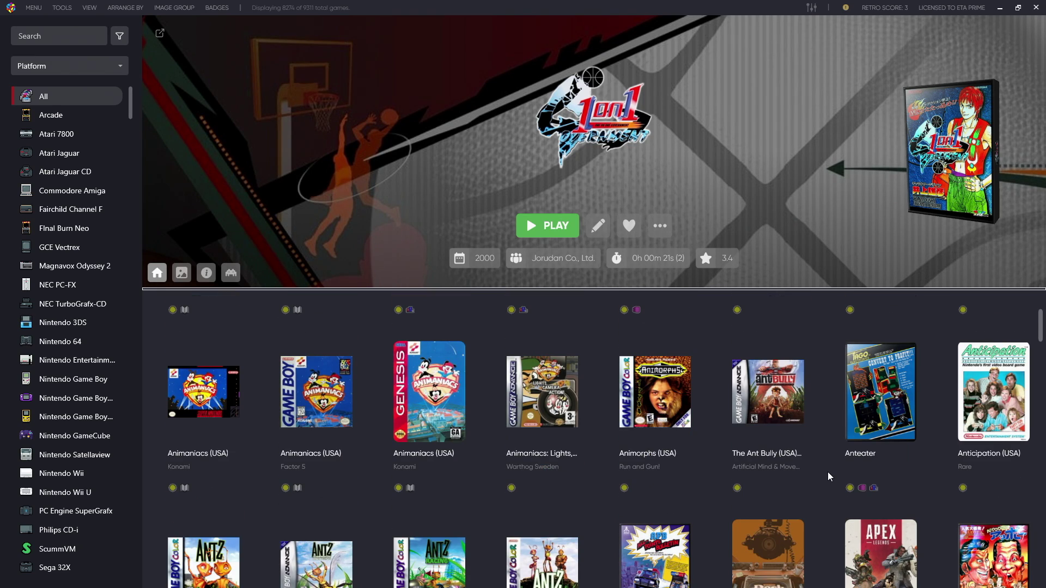
pyautogui.scroll(-2, 828, 472)
pyautogui.scroll(-1, 828, 472)
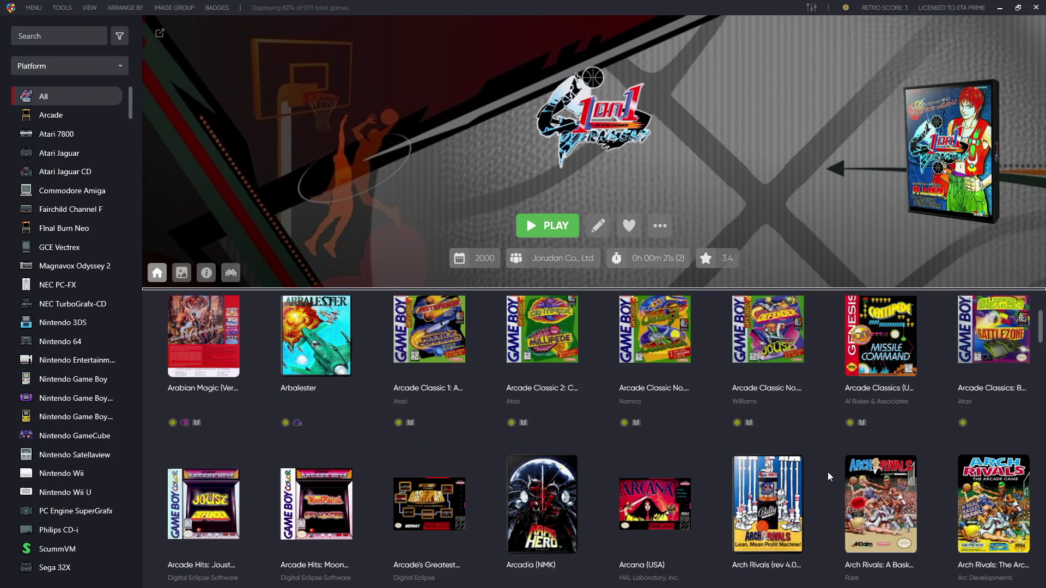
pyautogui.scroll(-4, 828, 472)
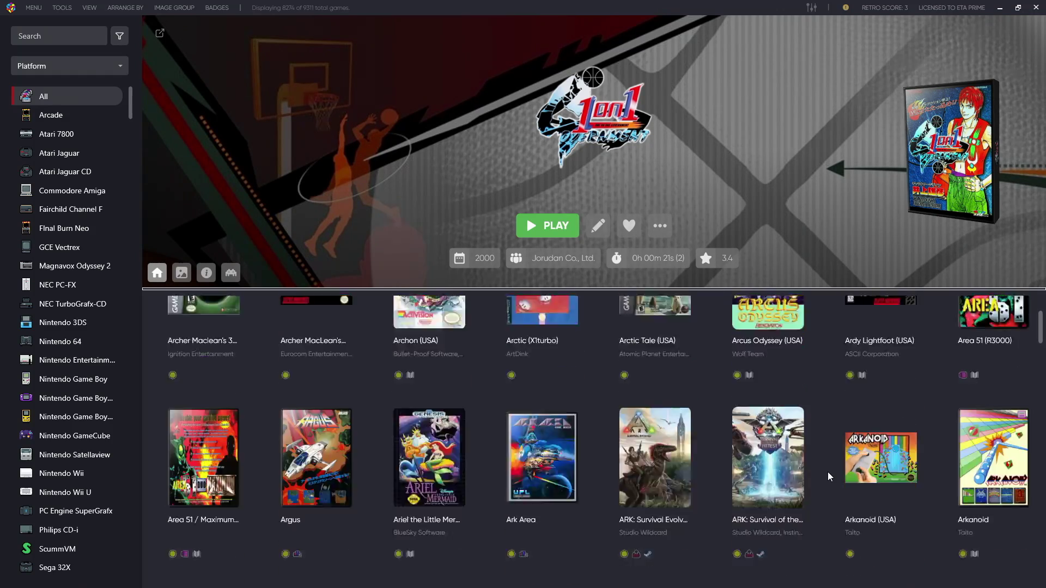
pyautogui.scroll(-2, 828, 472)
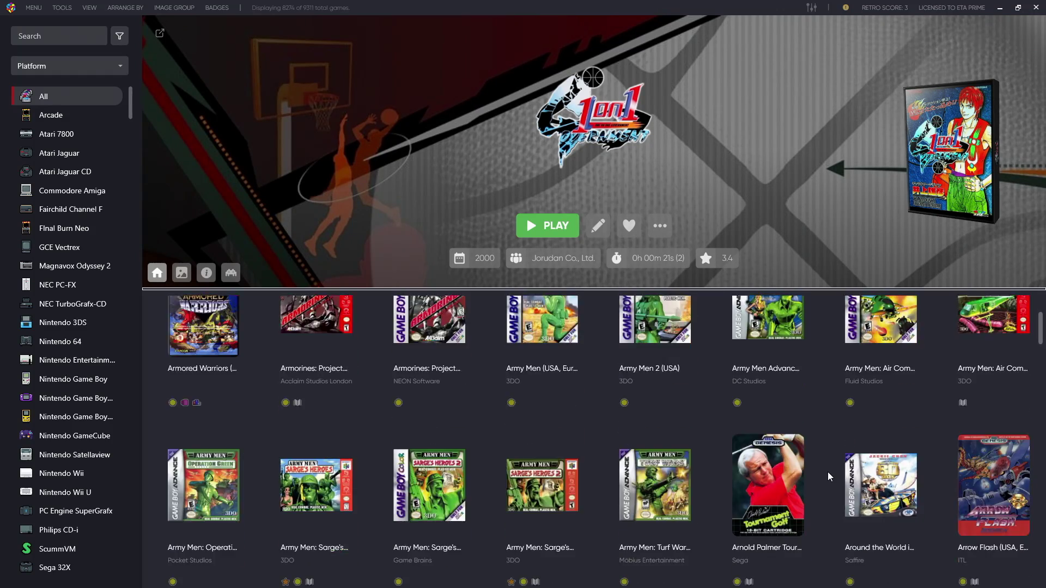
pyautogui.scroll(-2, 829, 472)
pyautogui.scroll(-6, 828, 472)
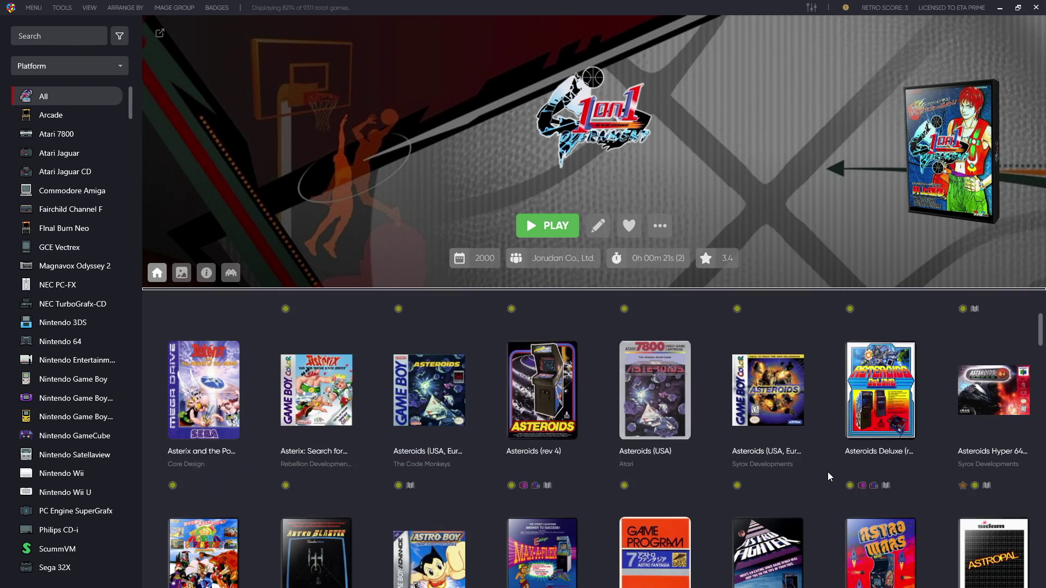
pyautogui.scroll(-2, 828, 472)
pyautogui.scroll(-4, 828, 472)
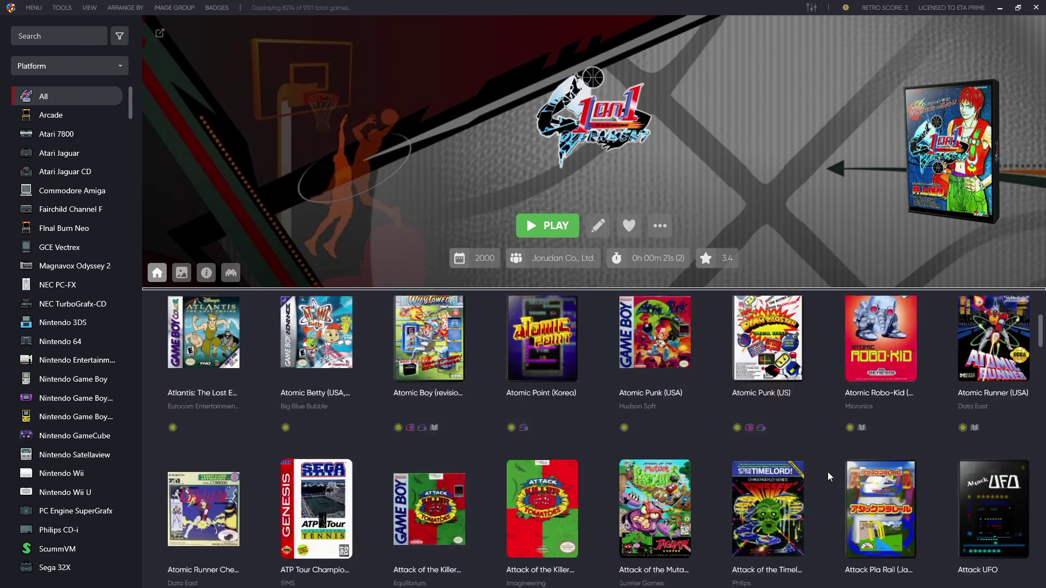
pyautogui.scroll(-4, 828, 471)
pyautogui.scroll(-4, 828, 472)
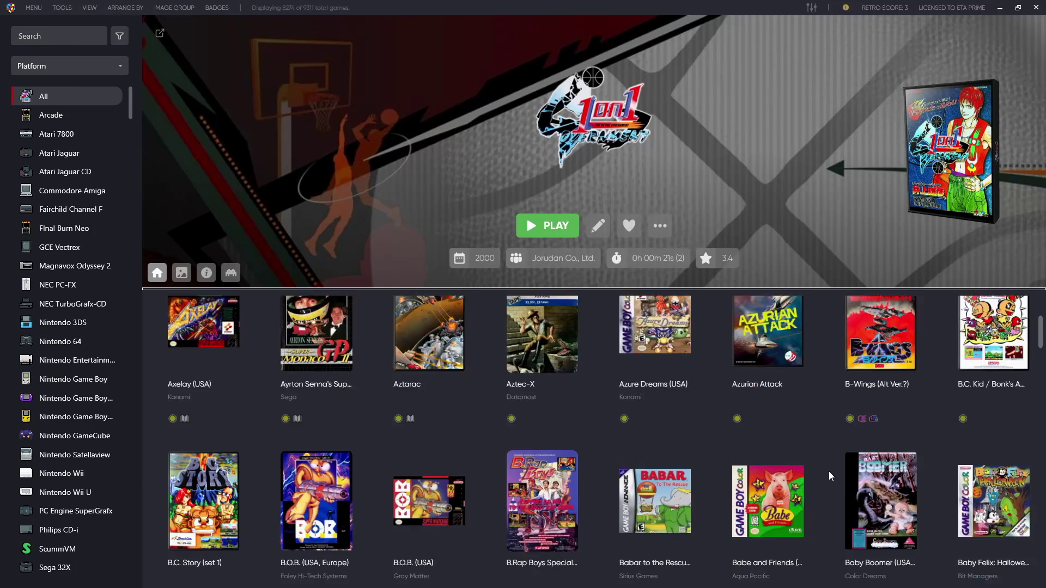
pyautogui.scroll(-10, 828, 472)
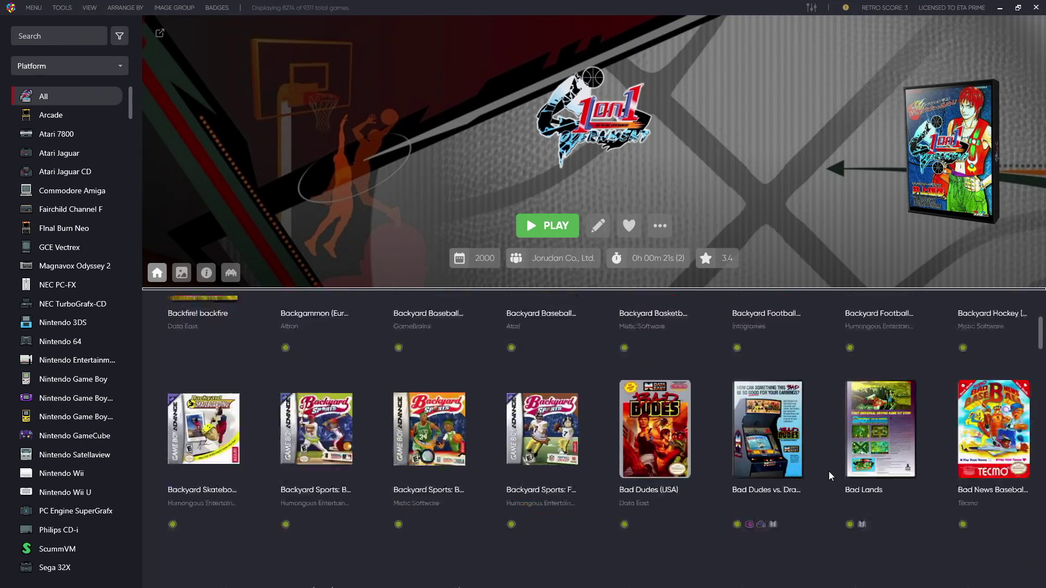
pyautogui.scroll(-5, 828, 472)
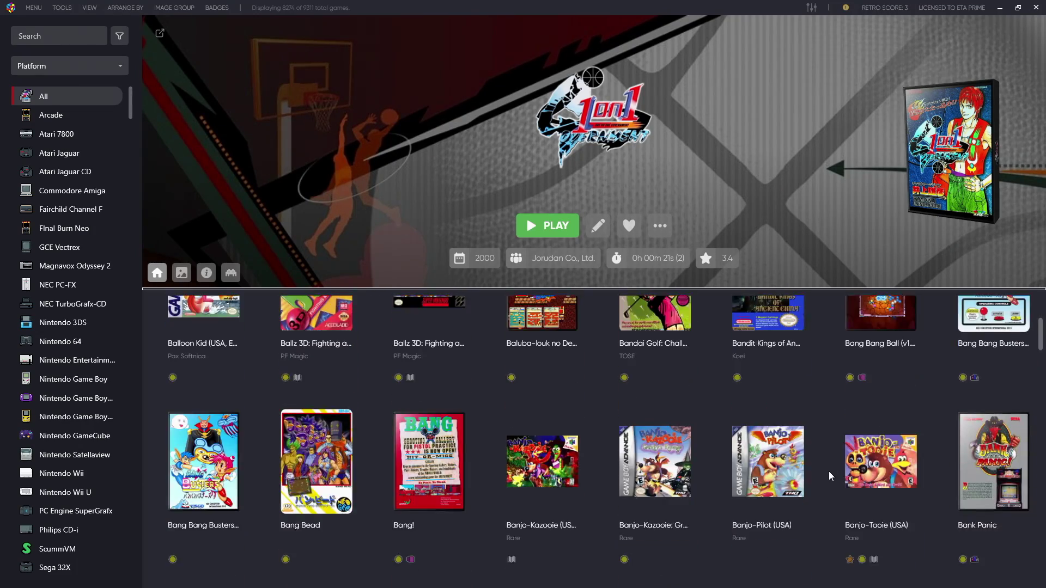
pyautogui.scroll(-3, 828, 471)
pyautogui.scroll(-5, 829, 472)
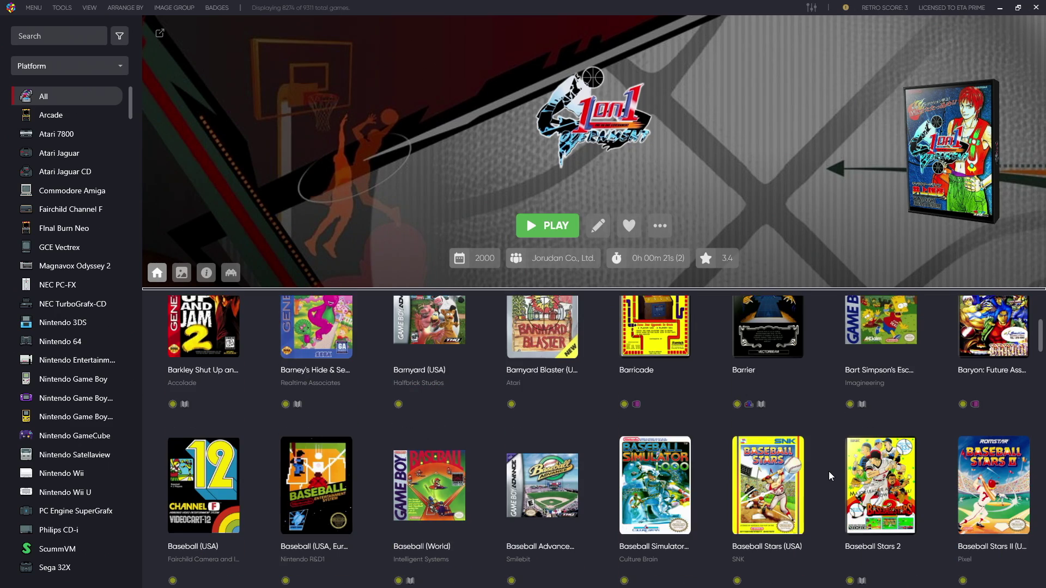
pyautogui.scroll(-10, 829, 471)
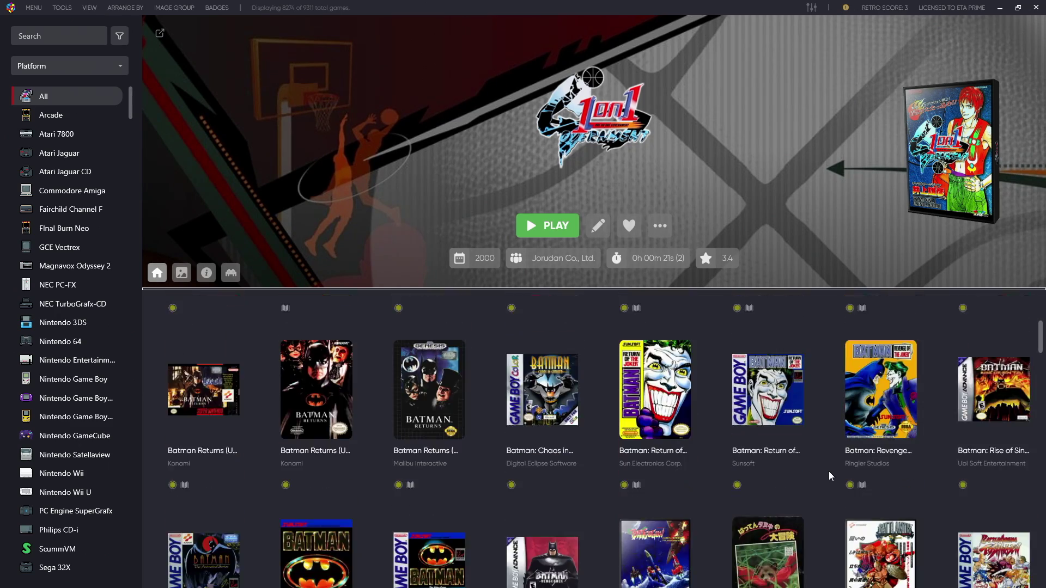
pyautogui.scroll(-5, 830, 475)
pyautogui.scroll(-5, 830, 475)
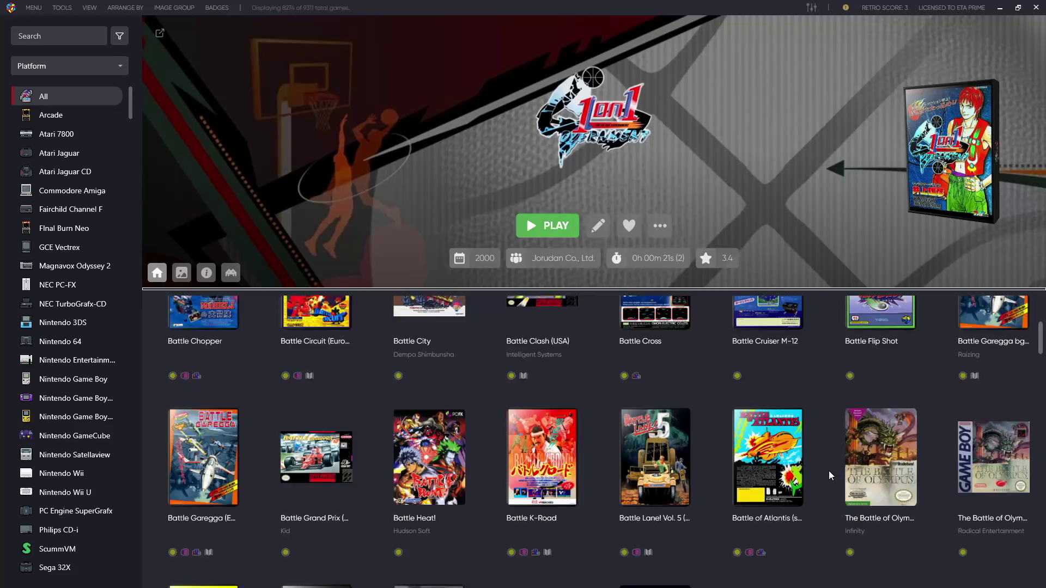
pyautogui.scroll(-15, 828, 472)
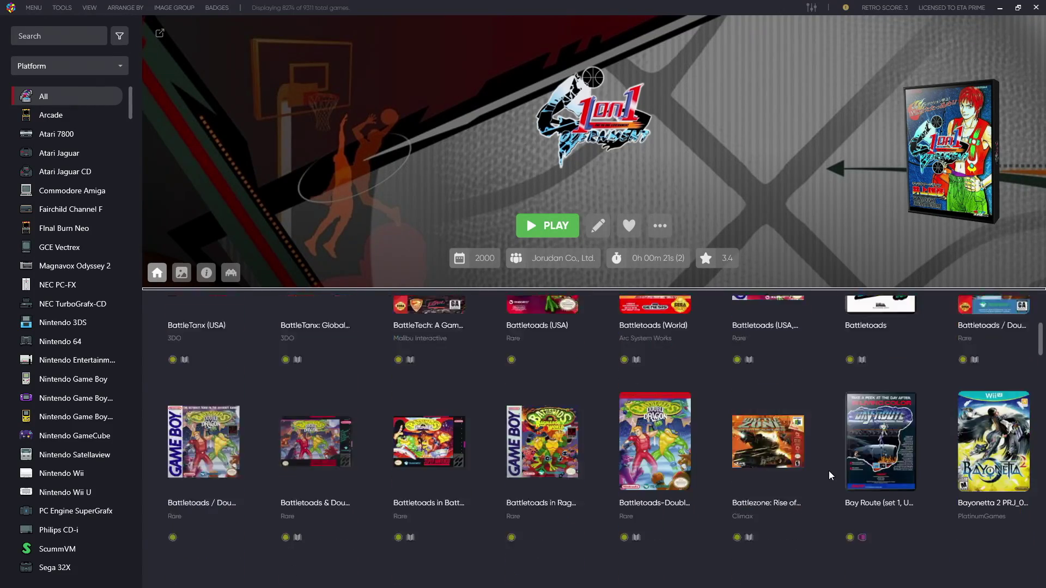
pyautogui.scroll(-12, 828, 475)
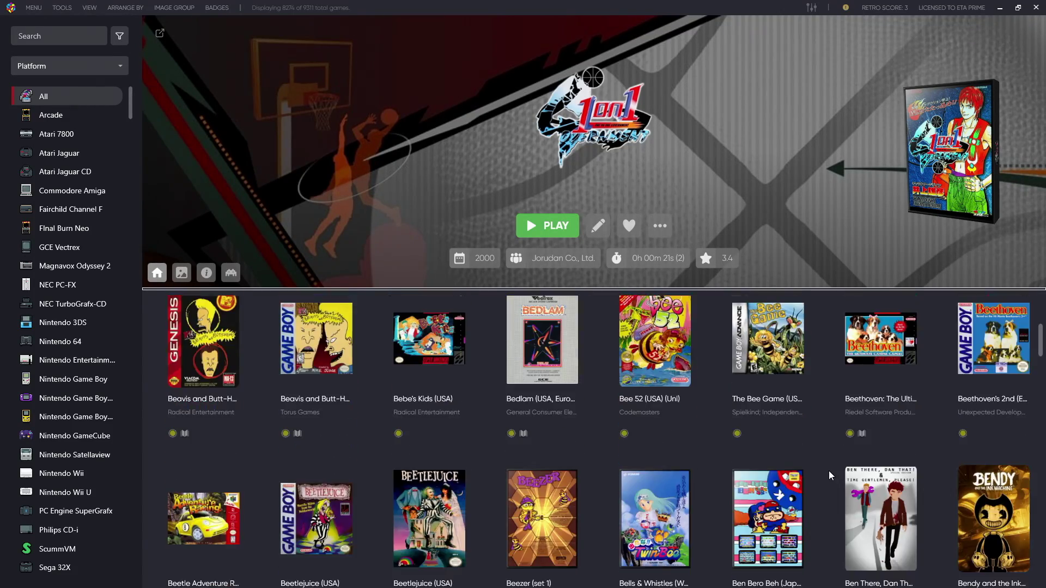
pyautogui.scroll(-12, 828, 471)
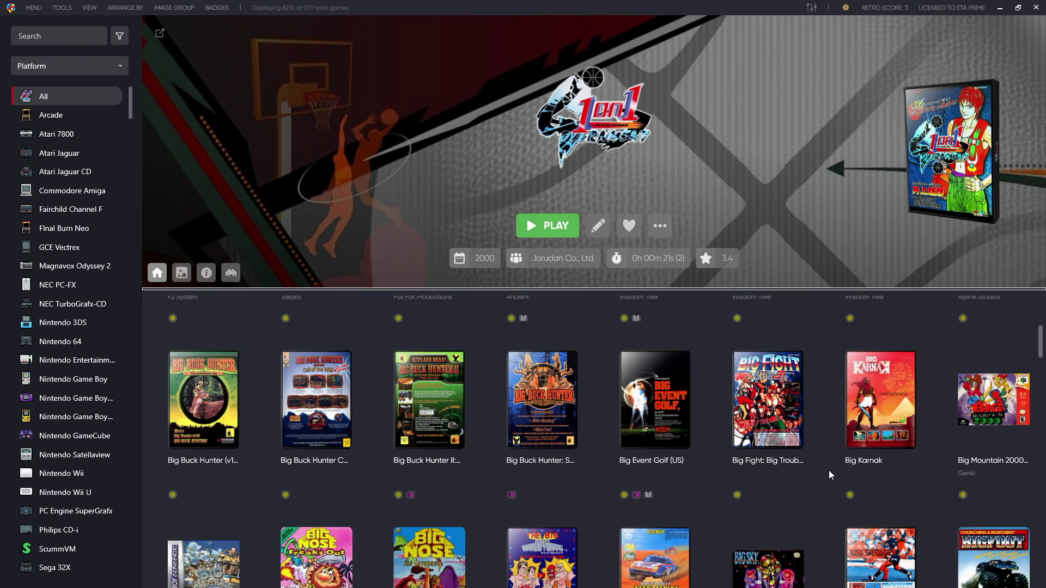
pyautogui.scroll(-12, 829, 470)
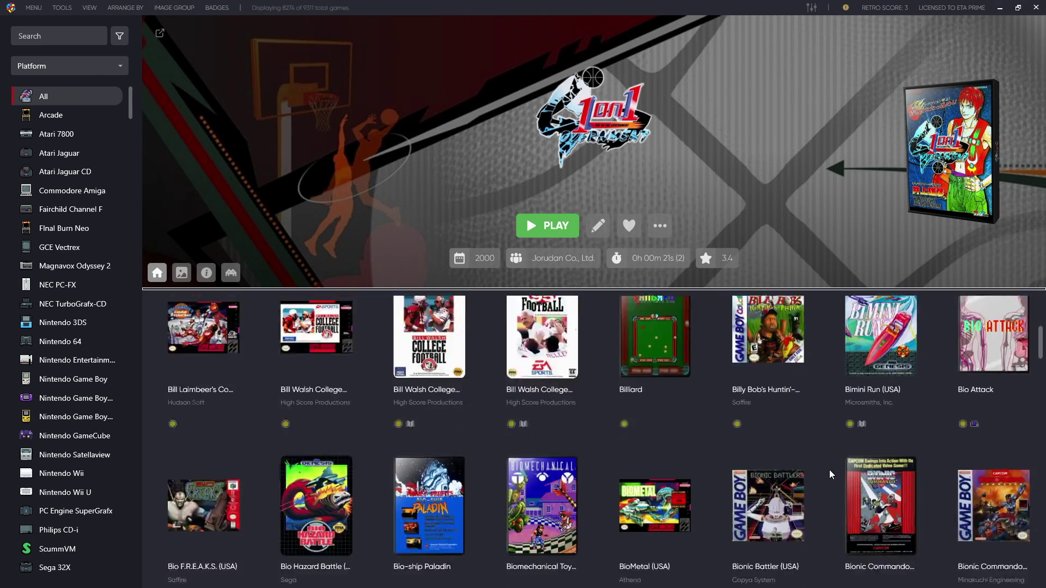
pyautogui.scroll(-12, 830, 469)
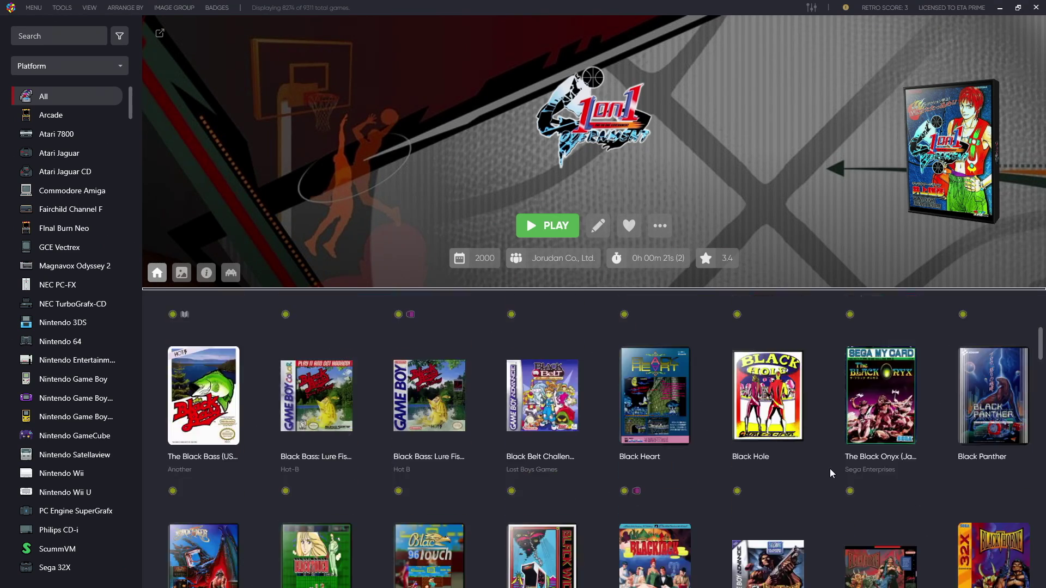
pyautogui.scroll(-10, 830, 472)
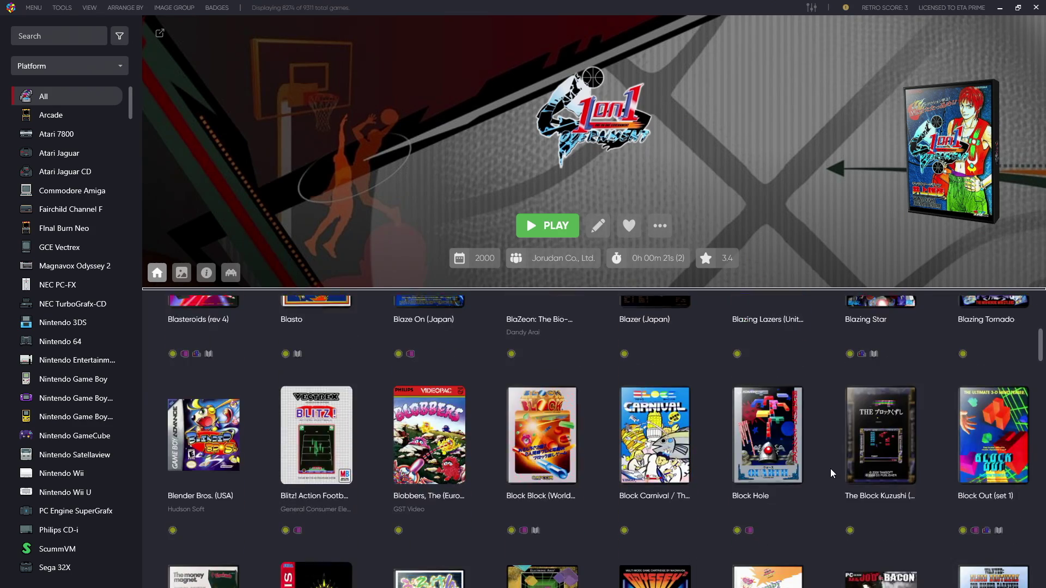
pyautogui.scroll(-10, 831, 473)
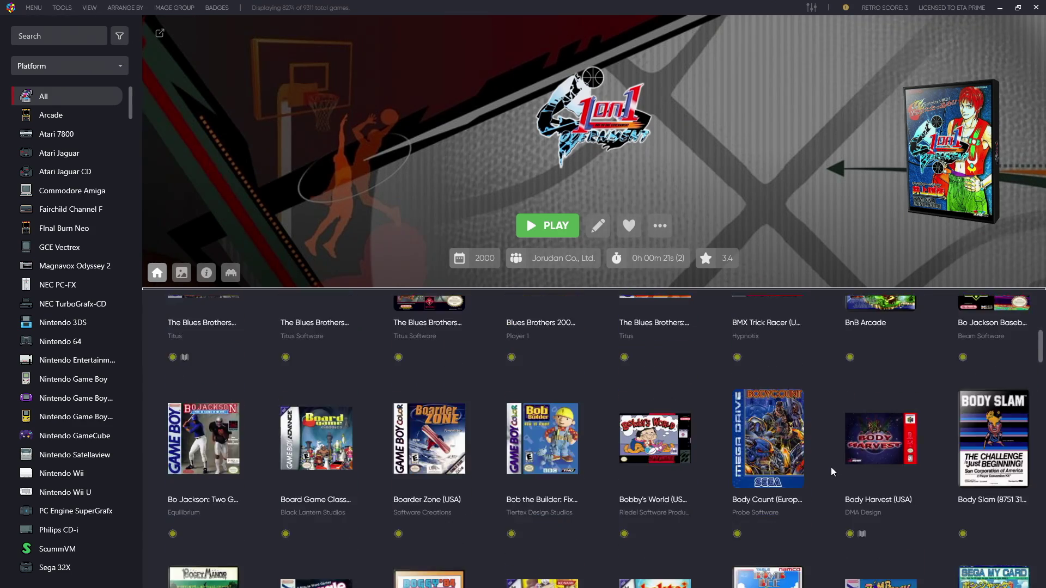
pyautogui.scroll(-10, 831, 471)
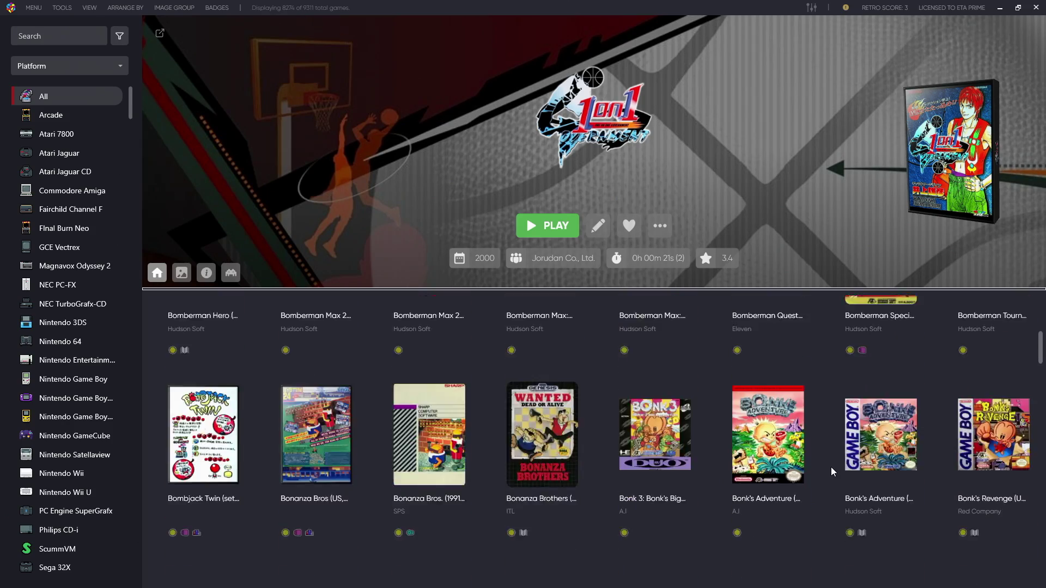
pyautogui.scroll(-10, 832, 468)
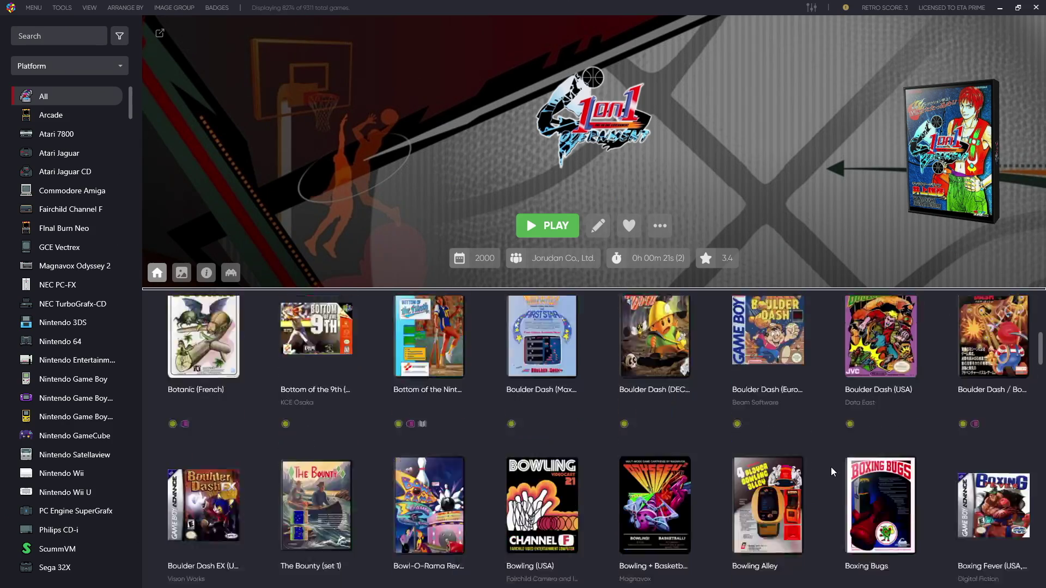
pyautogui.scroll(-5, 831, 470)
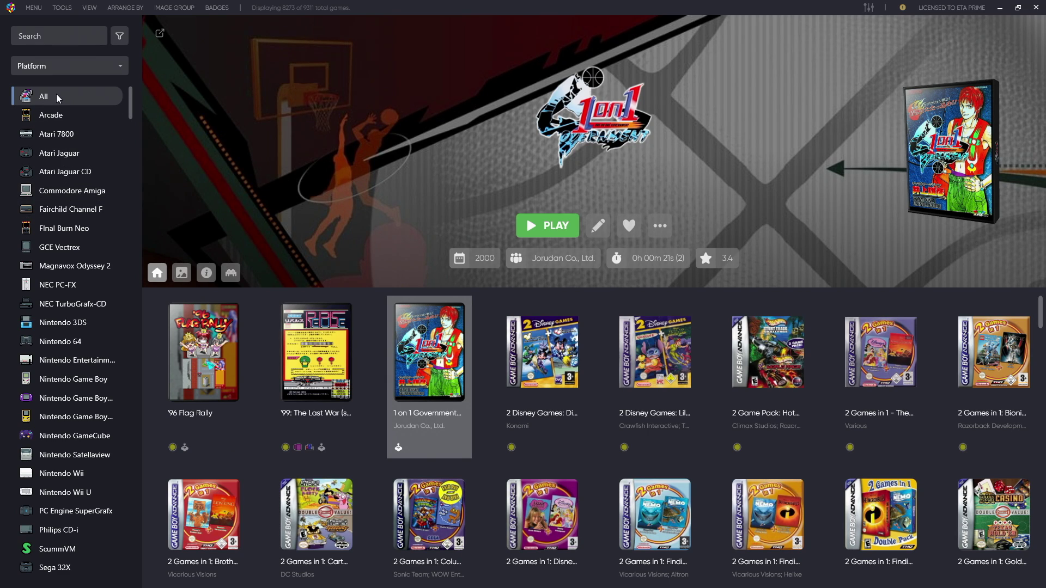
pyautogui.click(214, 9)
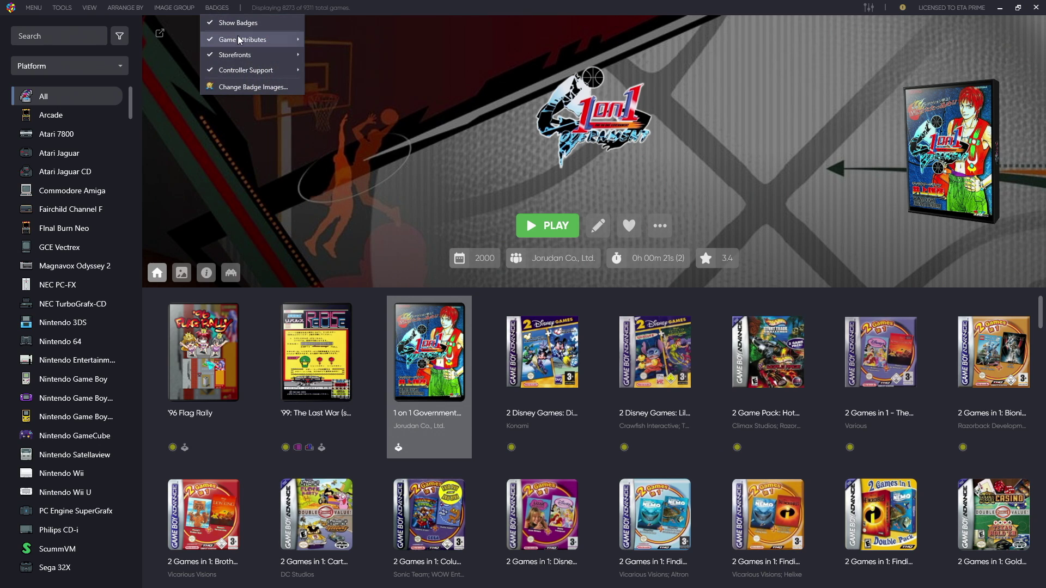
pyautogui.moveTo(238, 40)
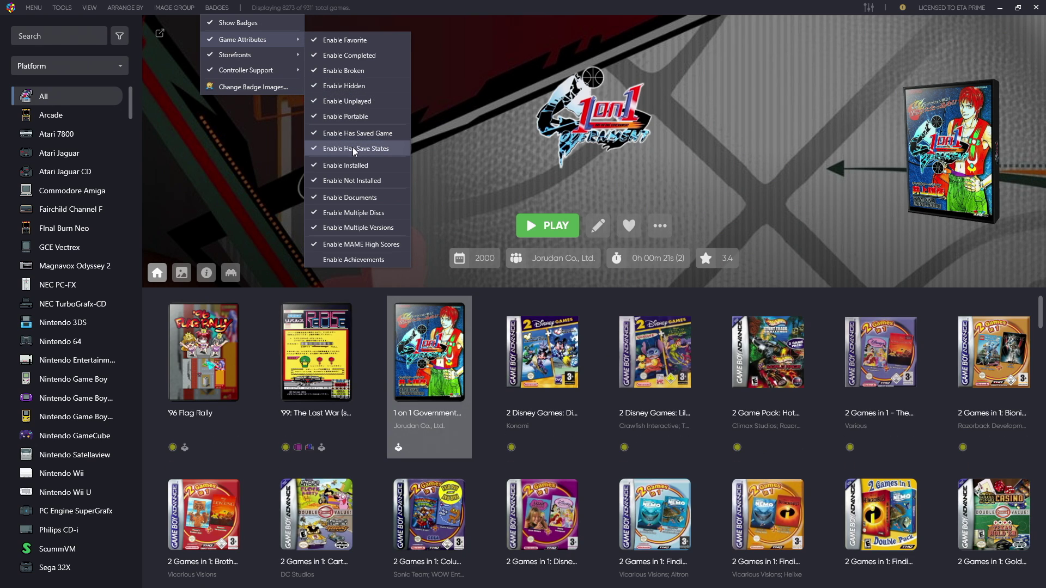
pyautogui.click(364, 354)
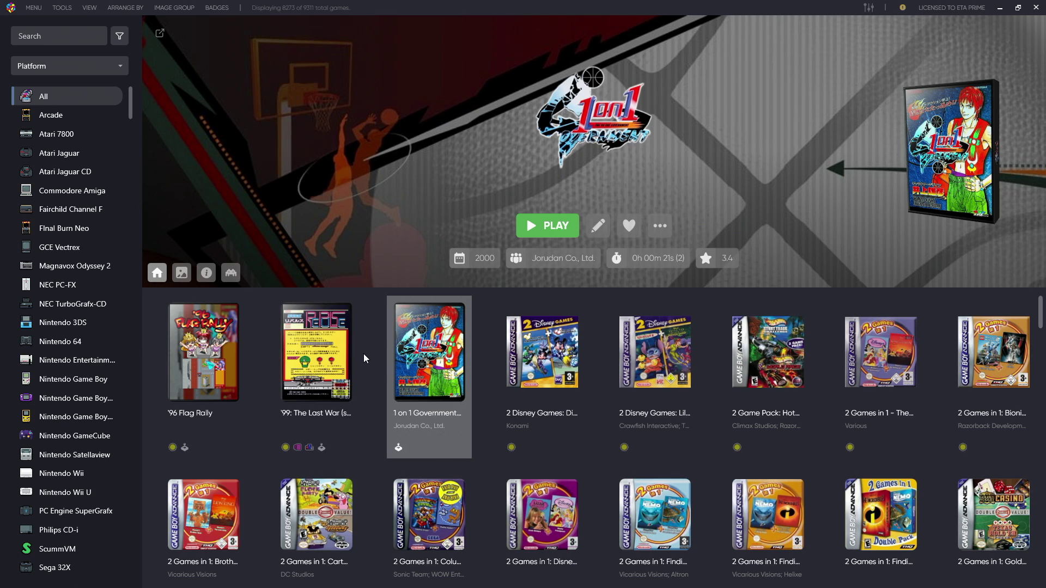
# Filter by Game Saves to Has Any Saved Game and Has Any Save State, then inspect the save badges.
pyautogui.click(120, 40)
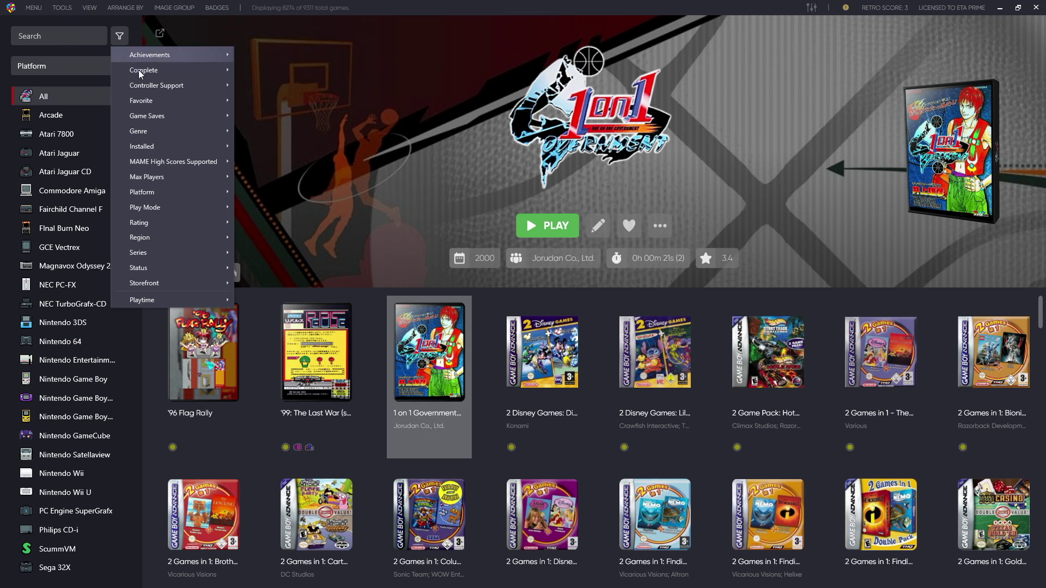
pyautogui.moveTo(174, 117)
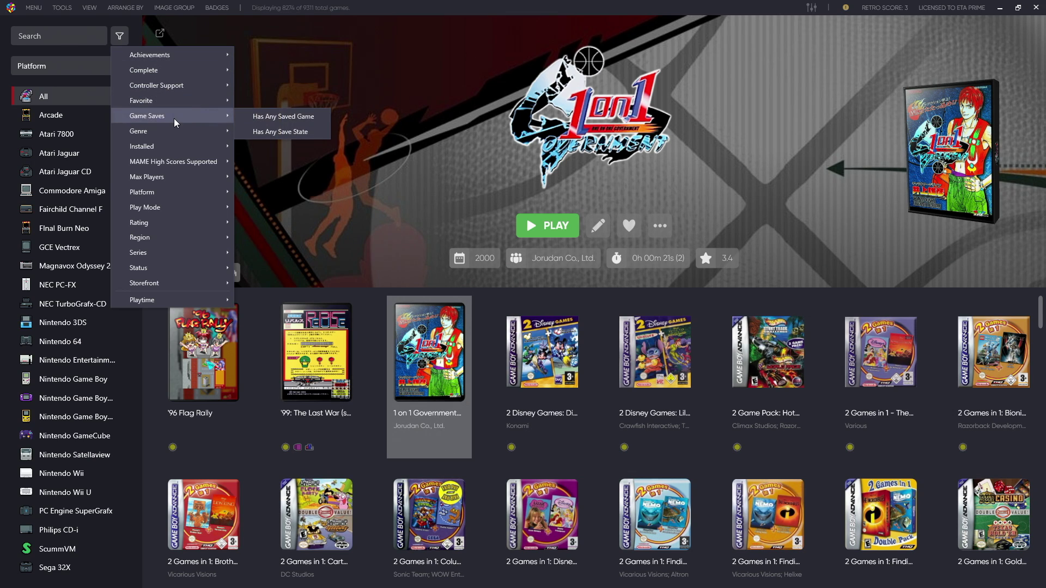
pyautogui.click(262, 118)
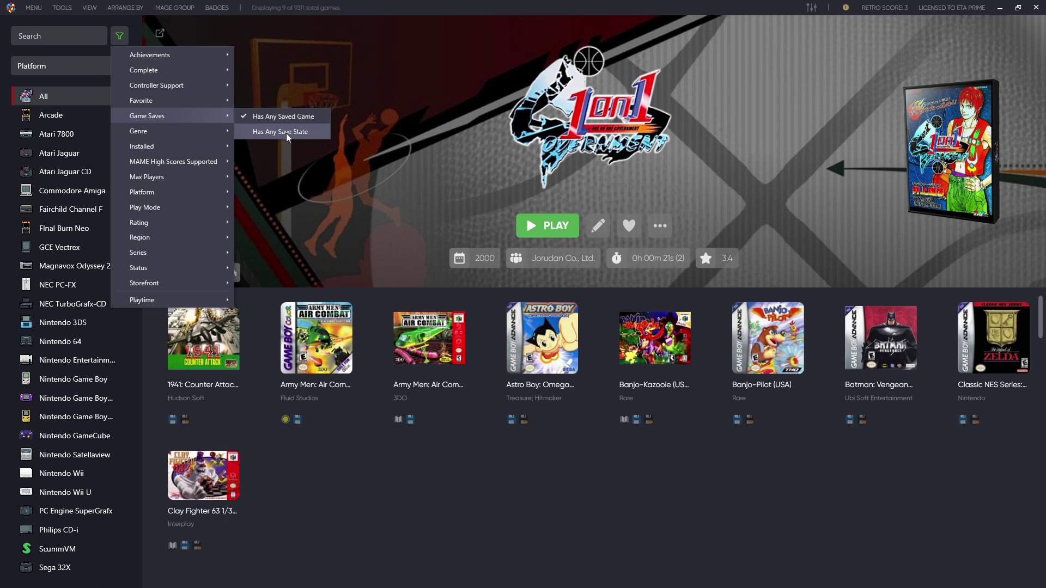
pyautogui.click(286, 133)
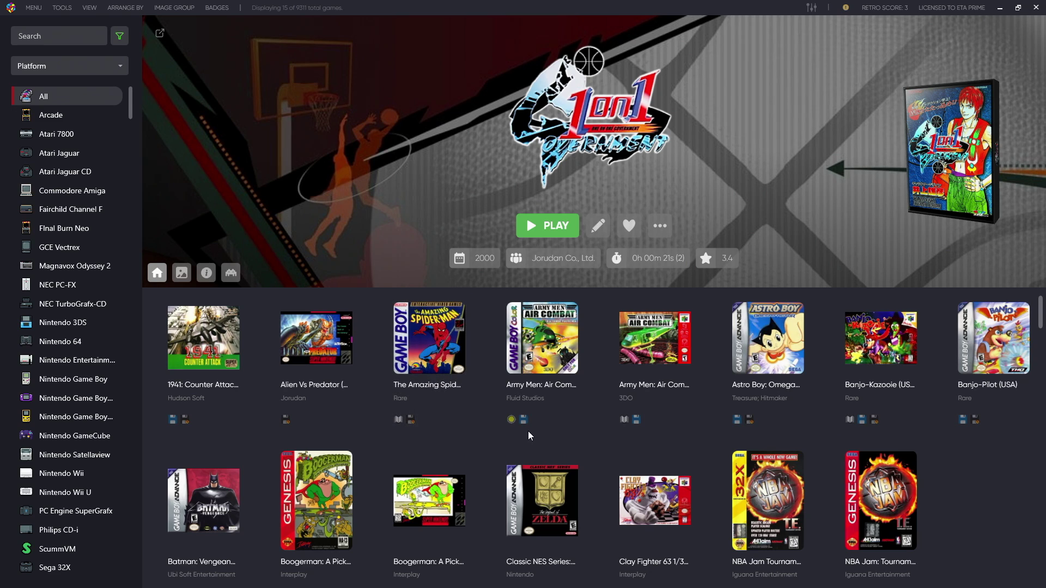
pyautogui.moveTo(525, 421)
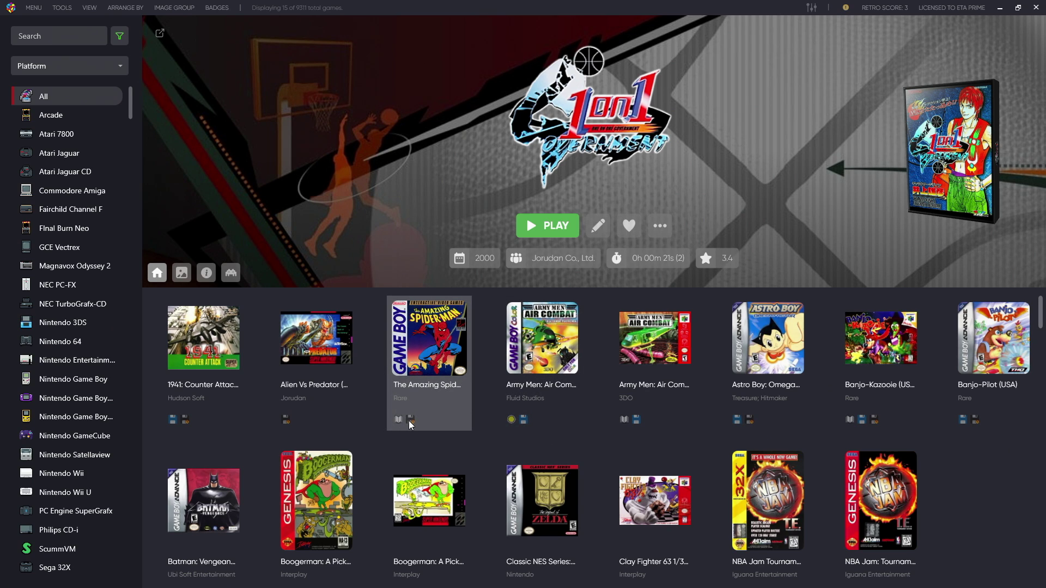
pyautogui.moveTo(410, 424)
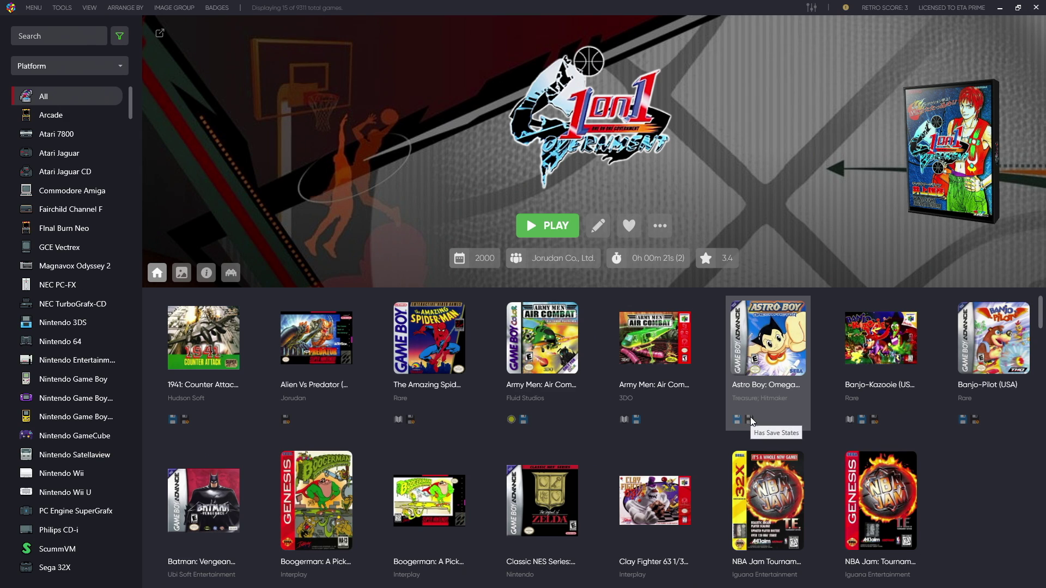
pyautogui.moveTo(738, 417)
# Open Astro Boy: Omega Factor's metadata editor on its Game Saves page.
pyautogui.rightClick(767, 353)
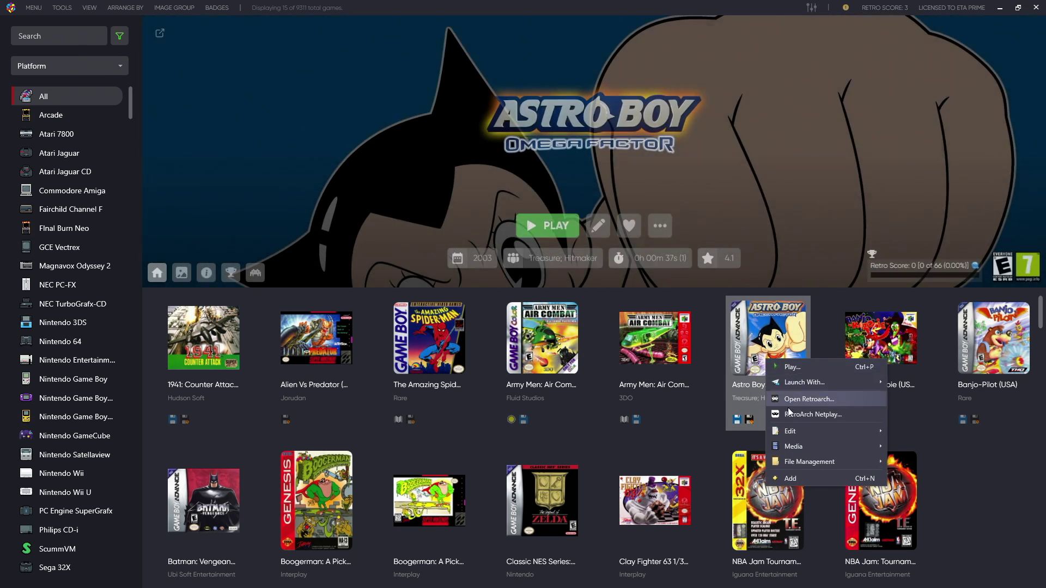
pyautogui.moveTo(790, 431)
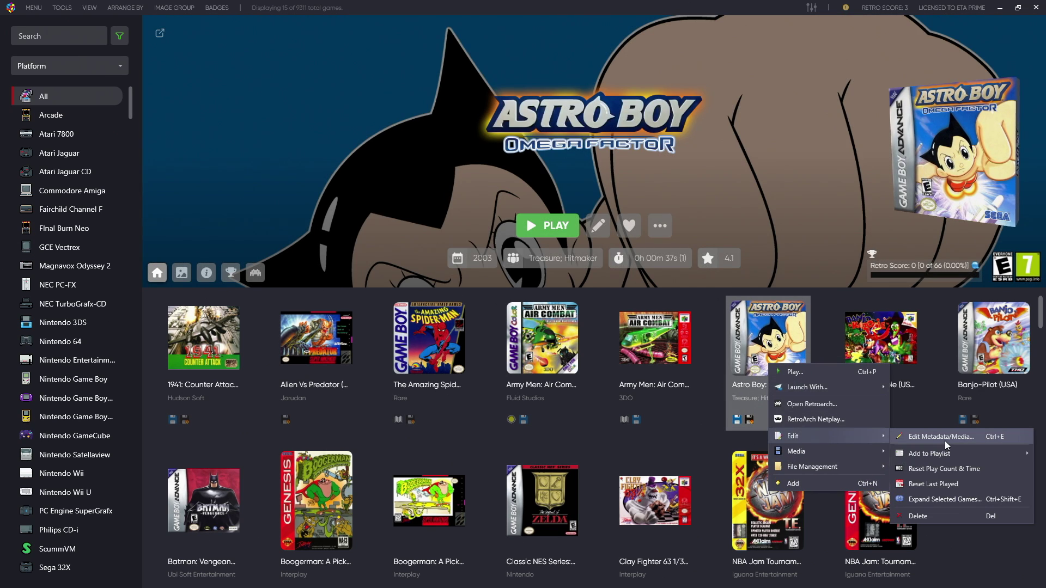
pyautogui.click(945, 440)
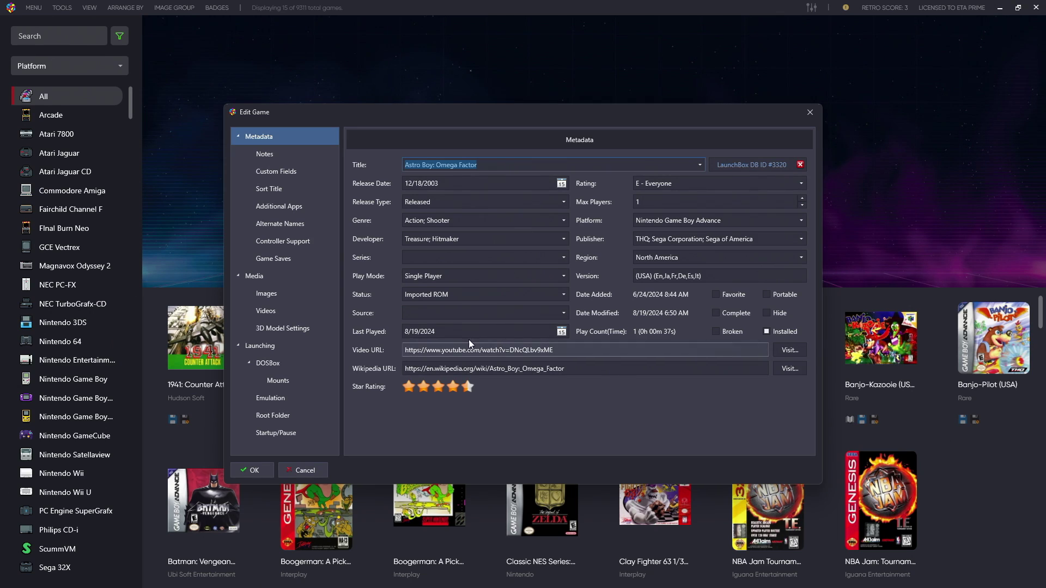
pyautogui.click(289, 261)
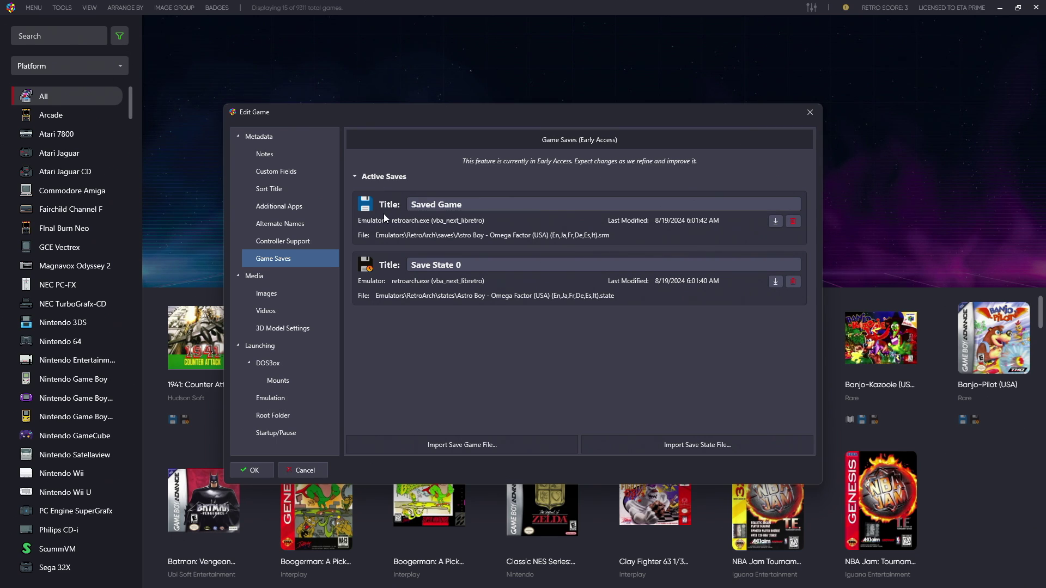
# Back up the saved game and Save State 0, then close the edit window.
pyautogui.click(776, 222)
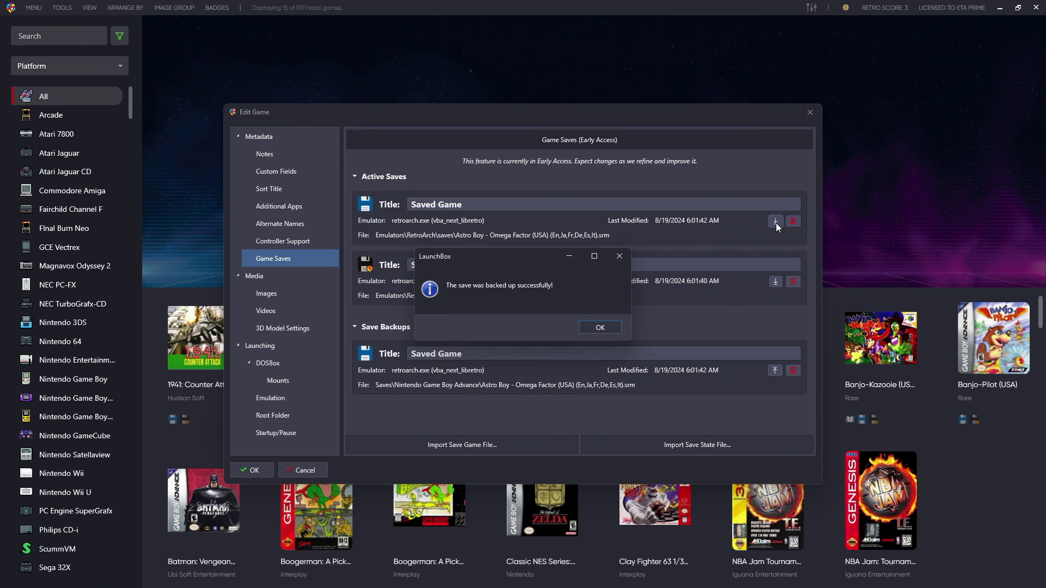
pyautogui.click(614, 325)
pyautogui.click(774, 282)
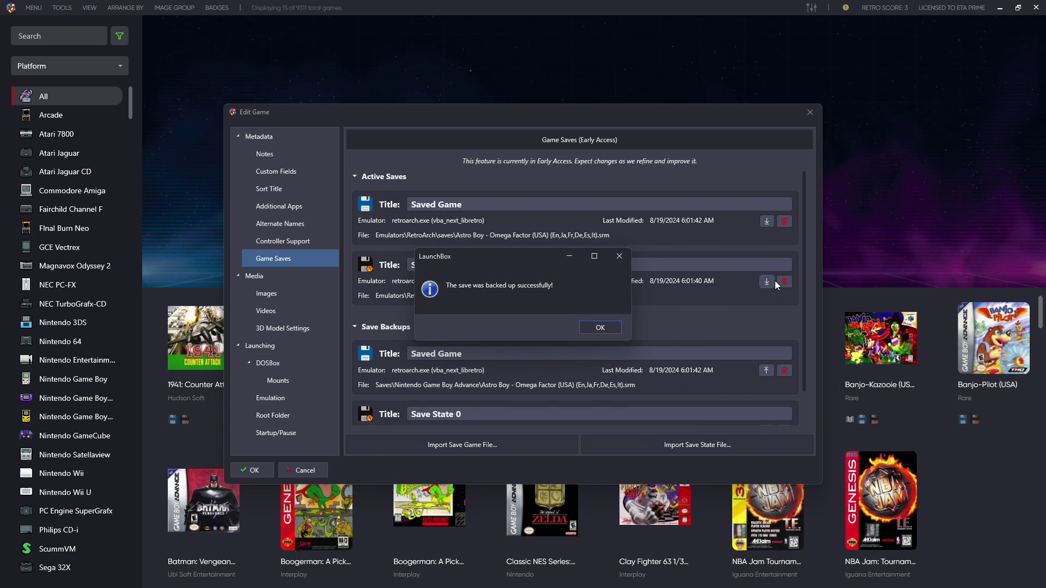
pyautogui.click(609, 326)
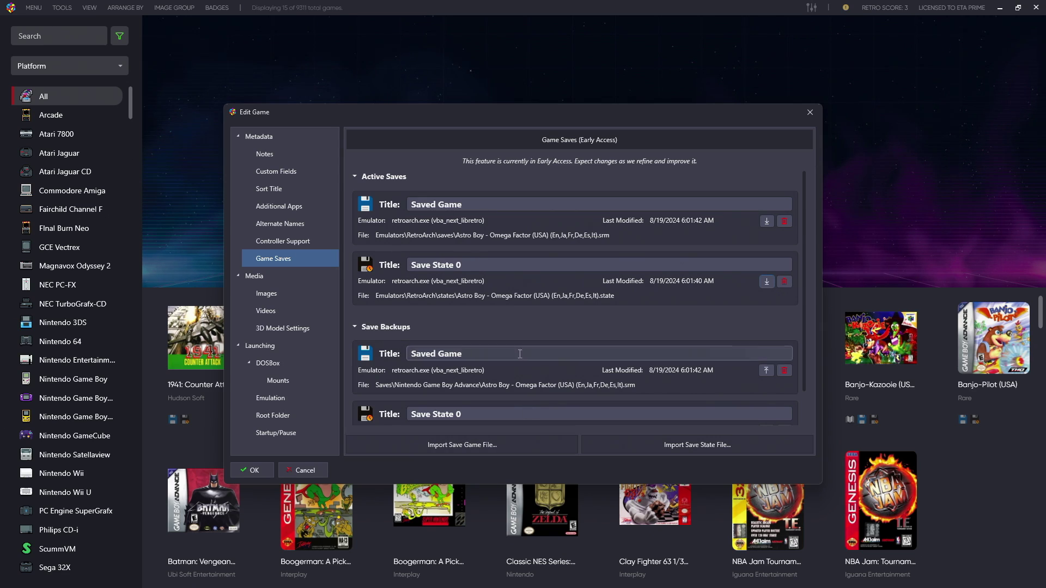
pyautogui.scroll(-2, 516, 365)
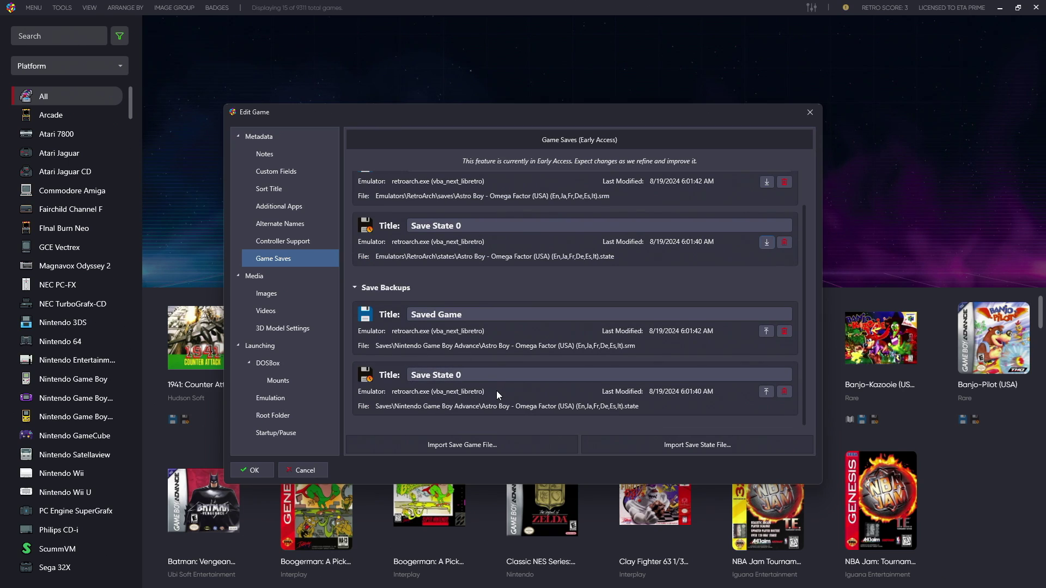
pyautogui.click(810, 112)
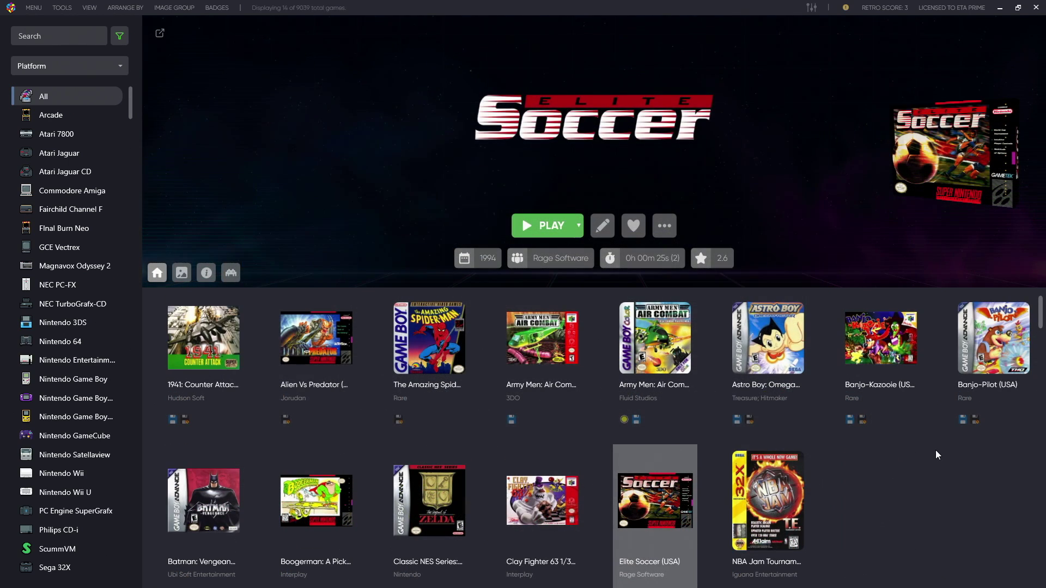
# Bring up Elite Soccer's actions menu to view its Europe and USA play versions.
pyautogui.scroll(-1, 936, 452)
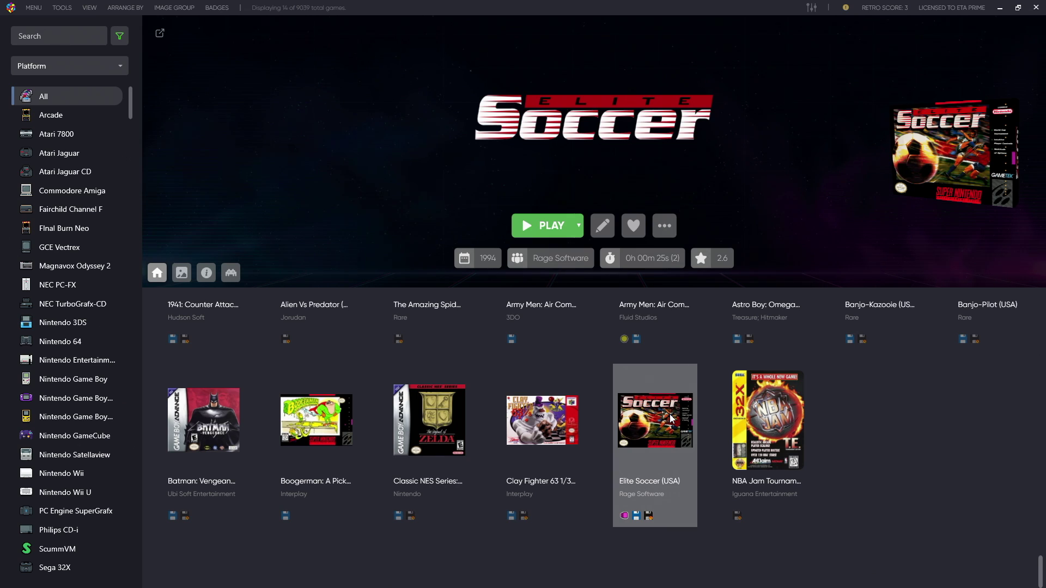
pyautogui.rightClick(671, 415)
pyautogui.moveTo(727, 446)
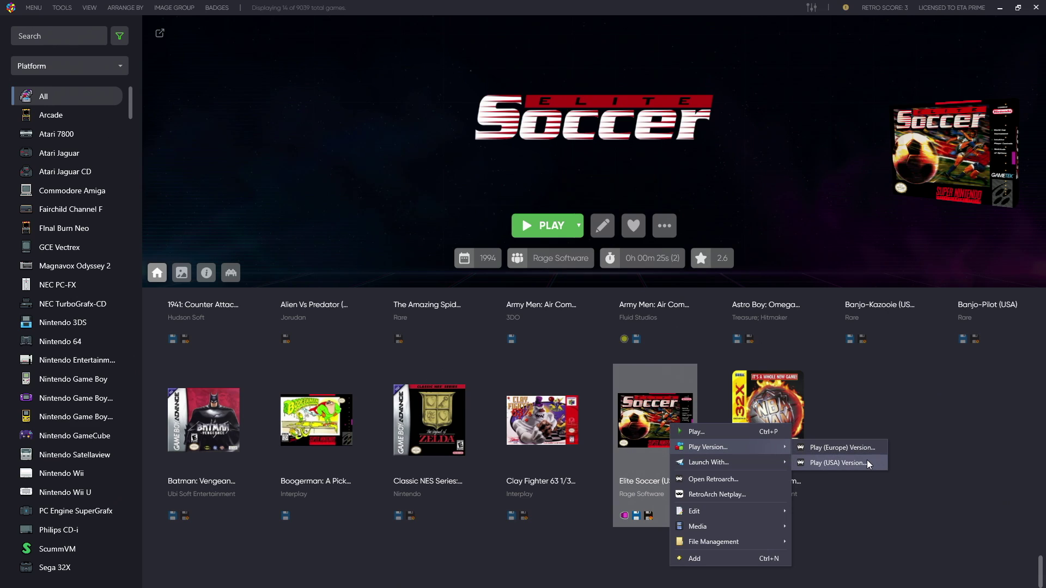
# Open Elite Soccer's Additional Apps and check the Play (USA) Version's saves.
pyautogui.moveTo(756, 512)
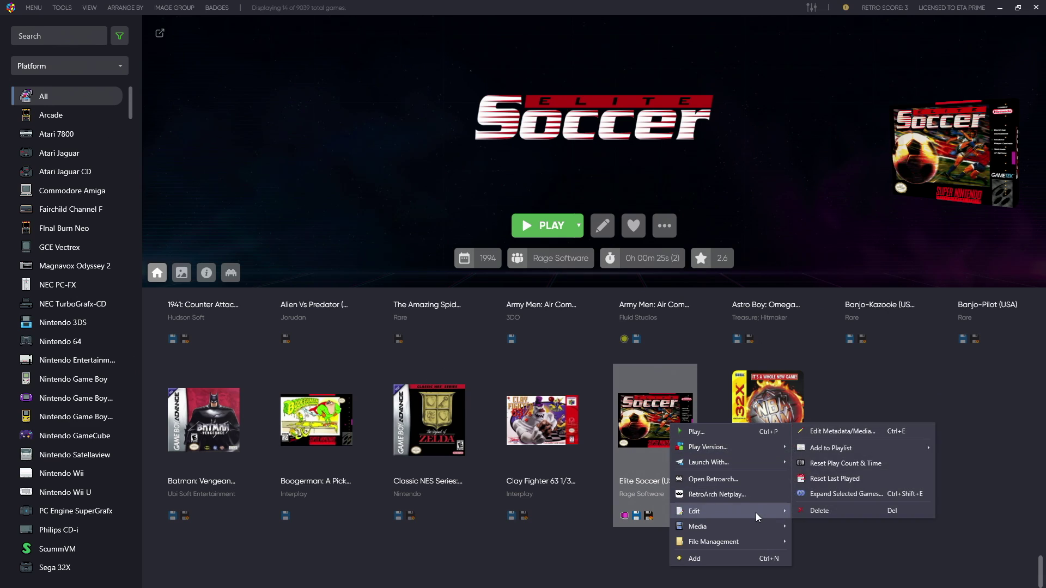
pyautogui.click(839, 430)
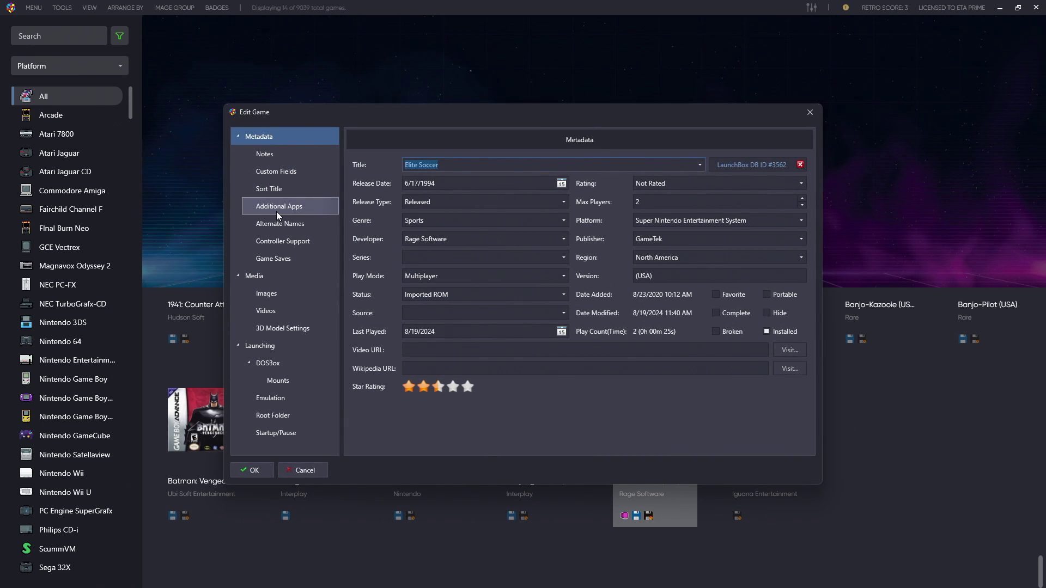
pyautogui.click(286, 208)
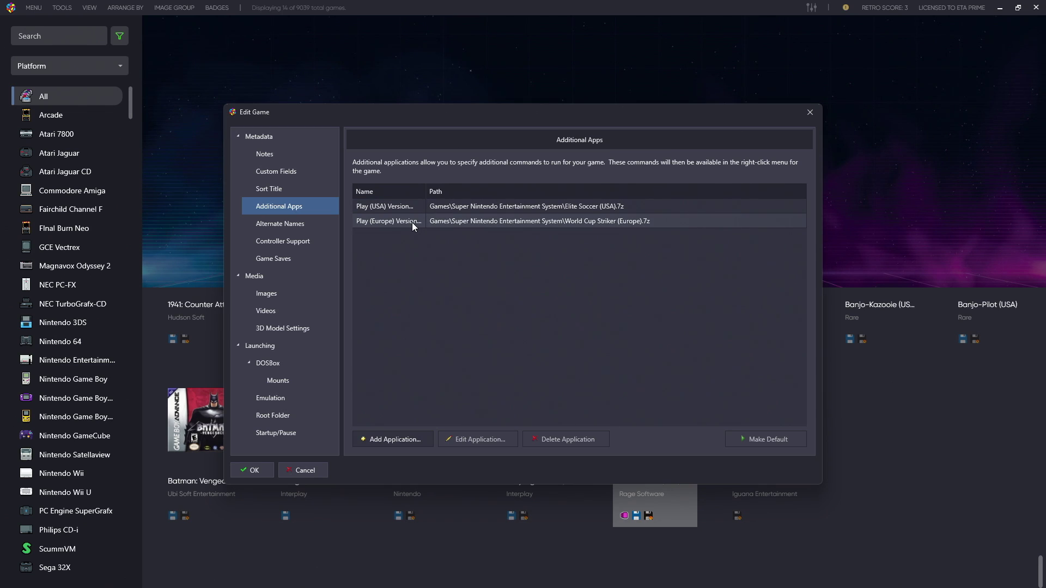
pyautogui.doubleClick(442, 206)
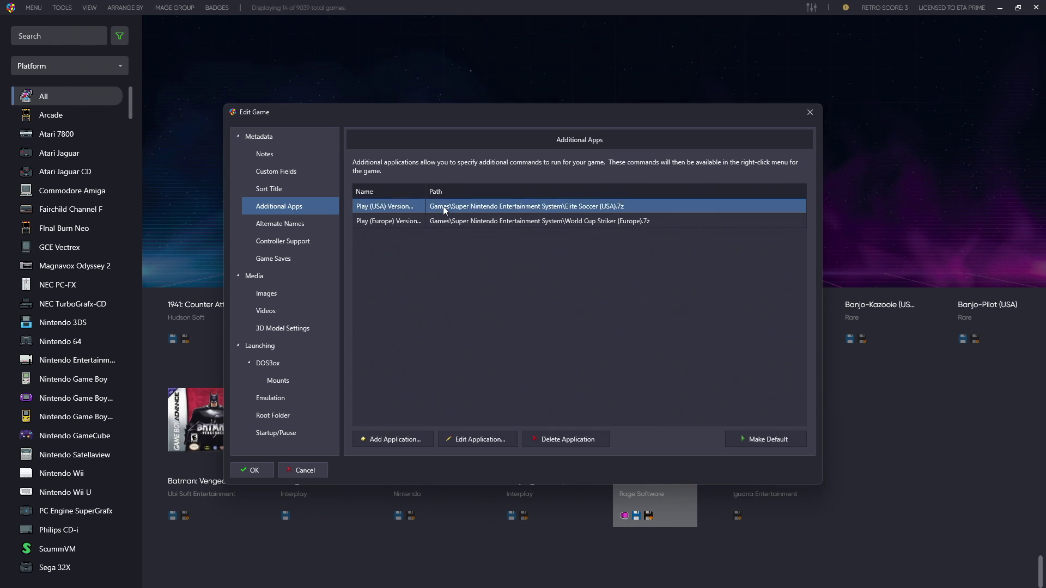
pyautogui.click(430, 197)
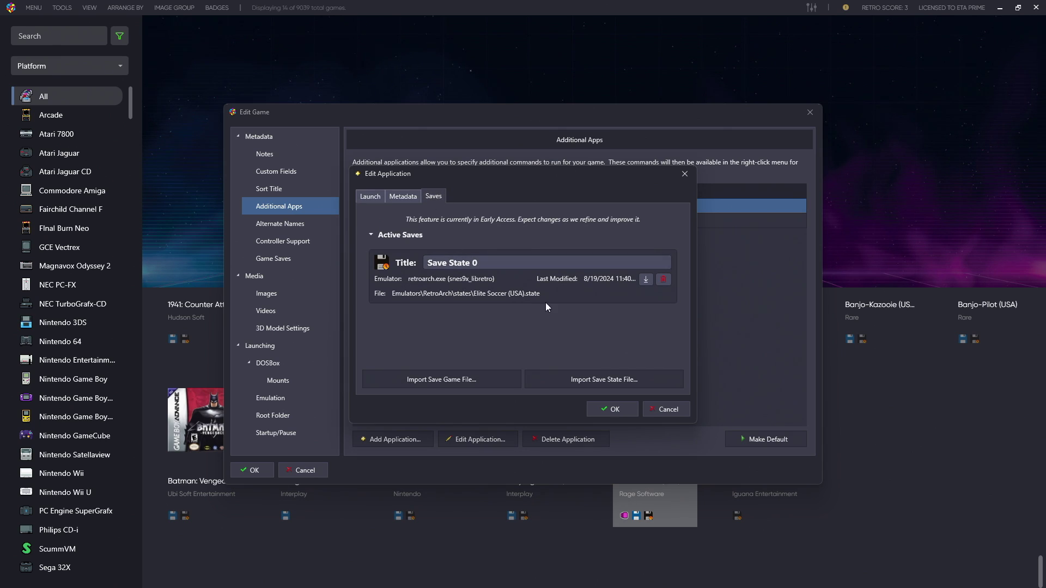
pyautogui.click(626, 412)
# Check the saves of the Play (Europe) Version and close its settings.
pyautogui.click(397, 222)
pyautogui.doubleClick(397, 222)
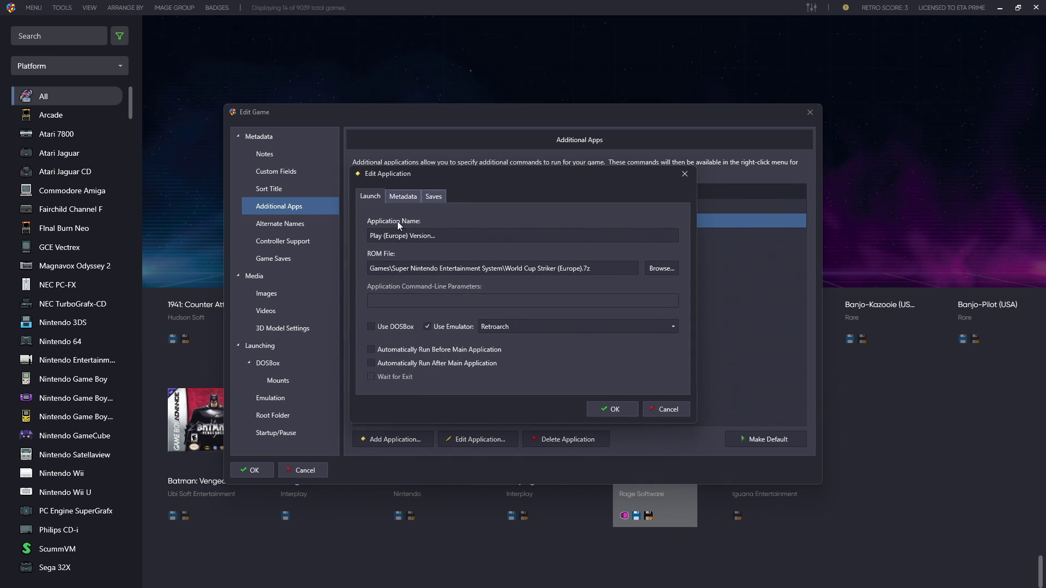
pyautogui.click(433, 197)
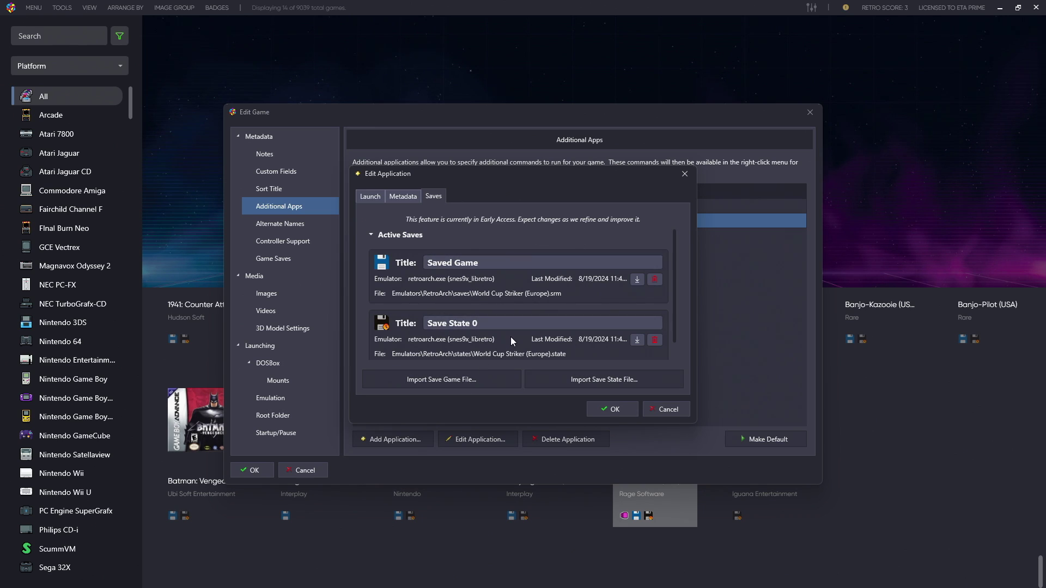
pyautogui.click(626, 413)
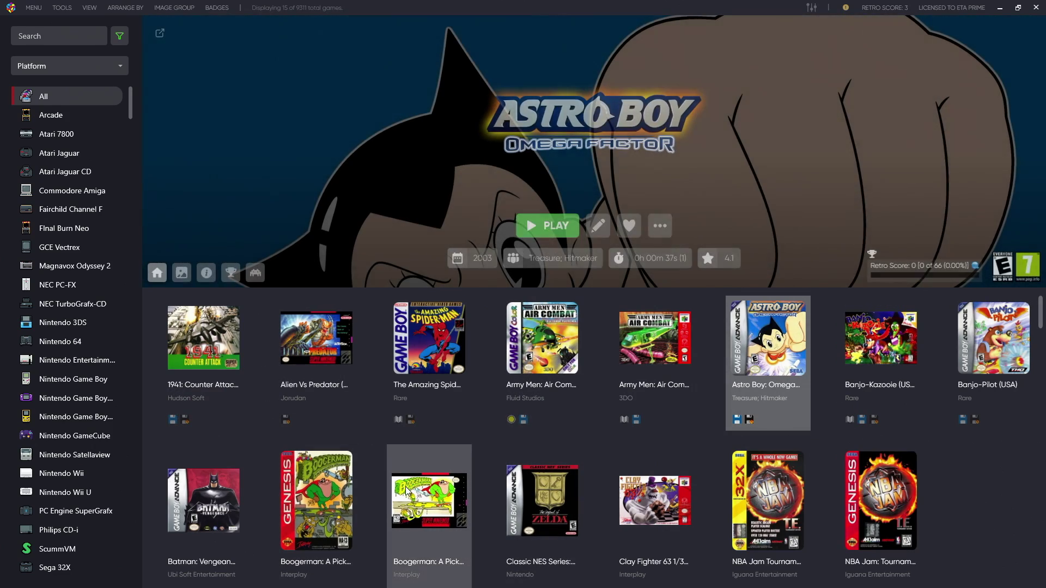
# Open Boogerman's metadata editor on its Game Saves page.
pyautogui.rightClick(421, 492)
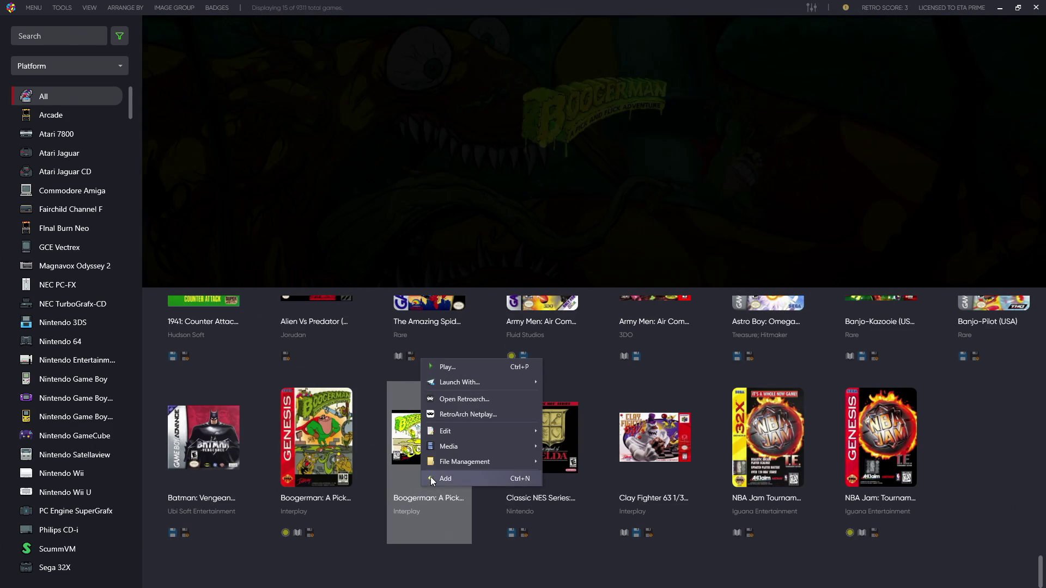
pyautogui.moveTo(463, 432)
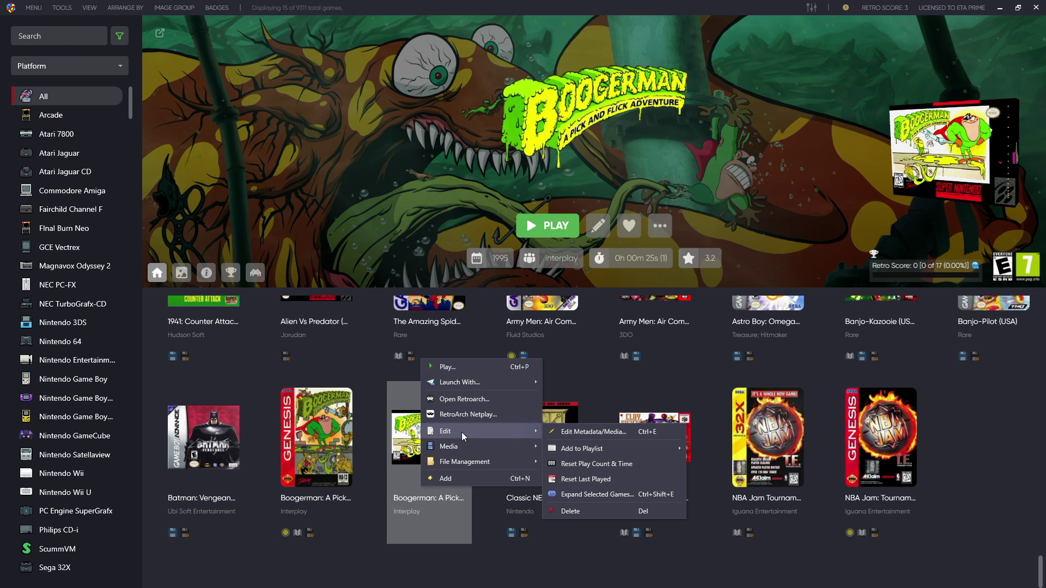
pyautogui.click(583, 431)
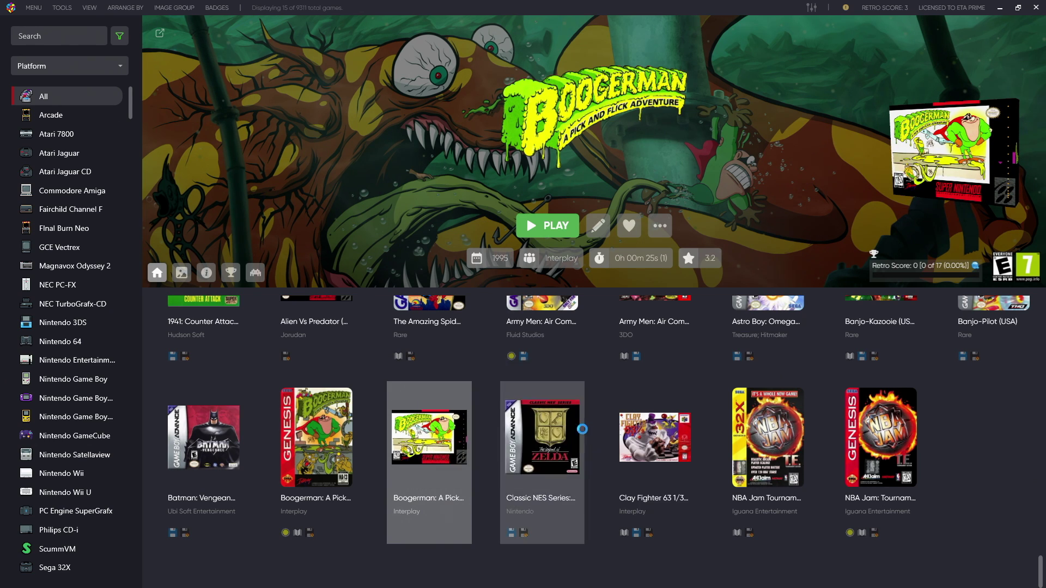
pyautogui.click(273, 259)
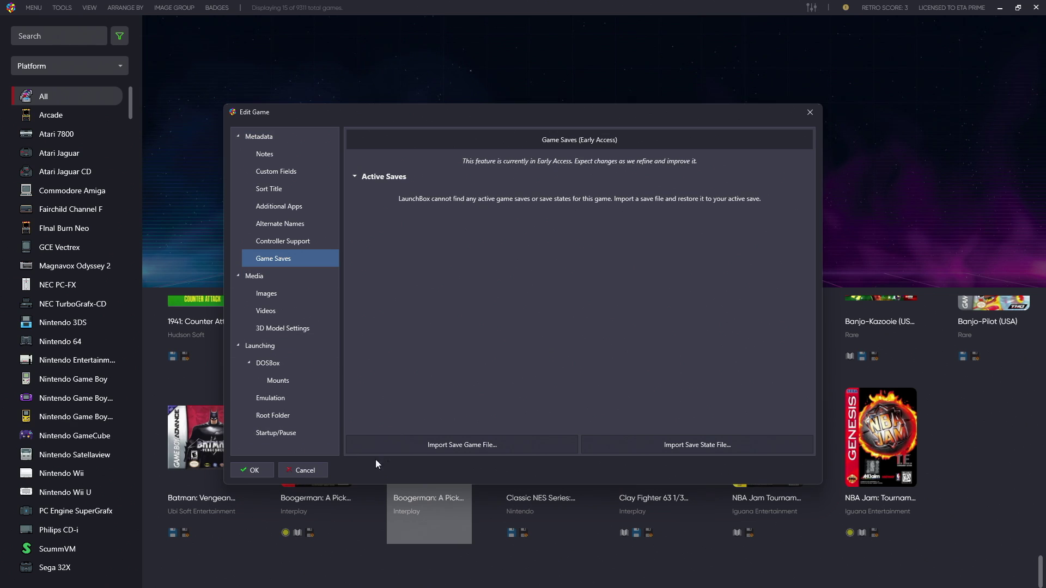
# Import the Boogerman .state file from the Desktop, restore it, and title it 'Stage 2'.
pyautogui.click(449, 447)
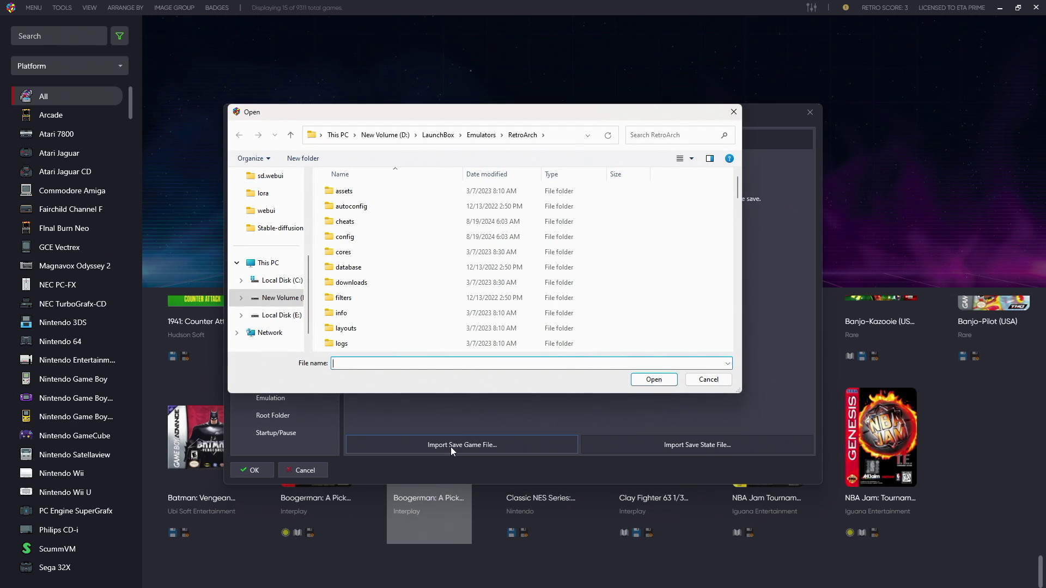
pyautogui.scroll(3, 286, 276)
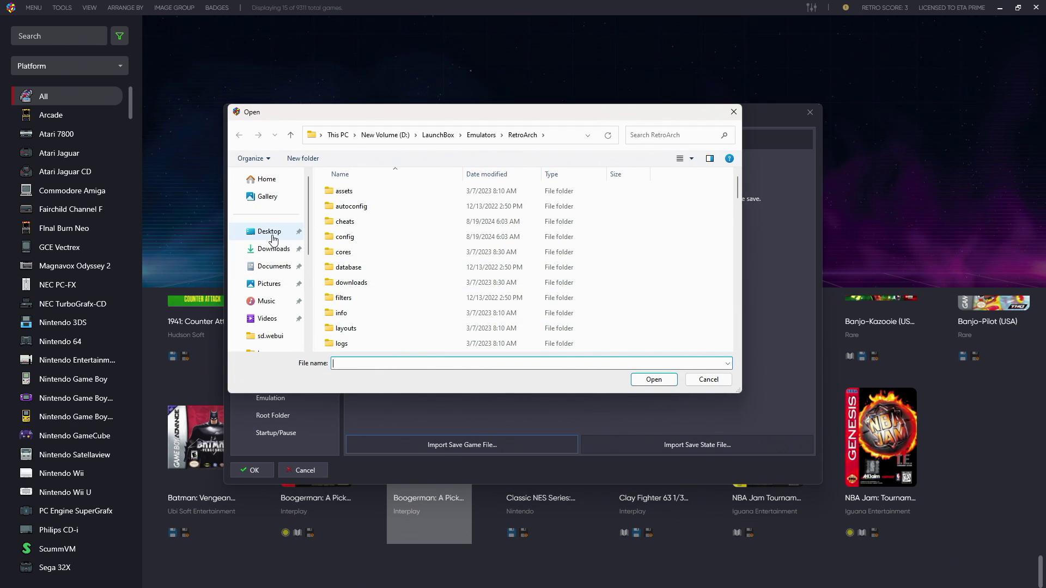
pyautogui.click(272, 238)
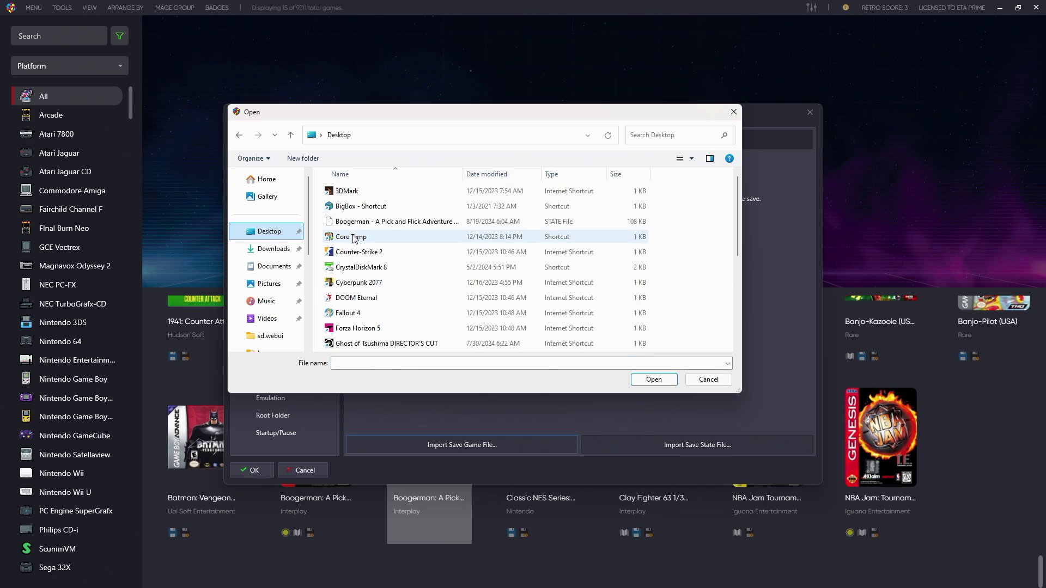
pyautogui.doubleClick(464, 222)
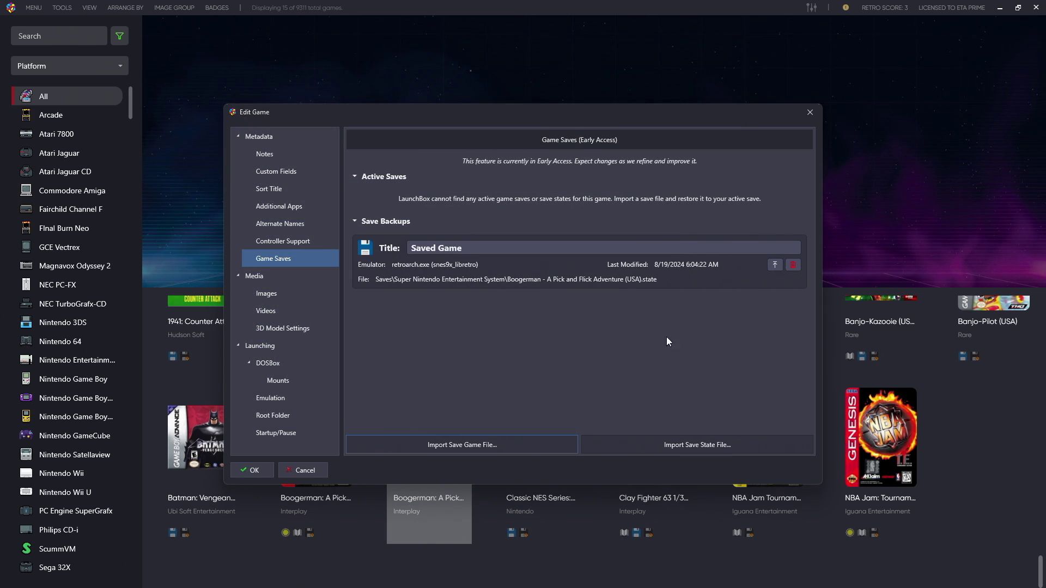
pyautogui.click(774, 265)
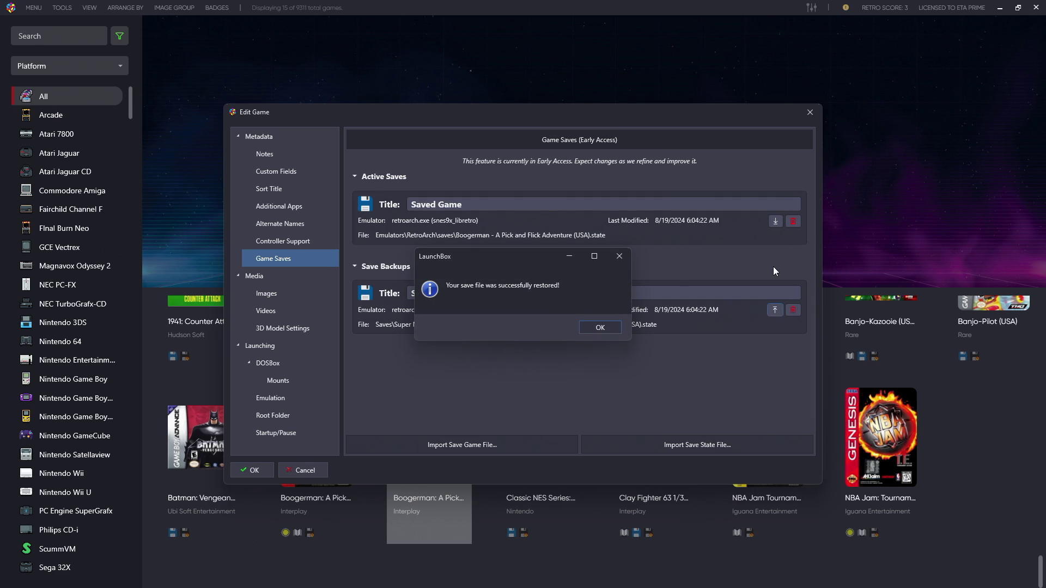
pyautogui.click(601, 327)
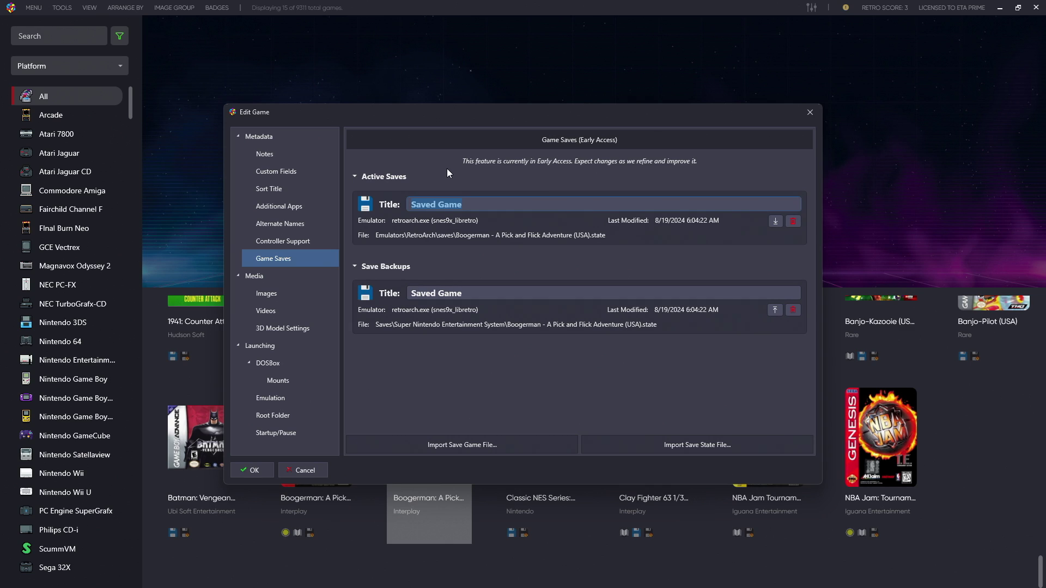
pyautogui.write('Stage 2')
pyautogui.press('Return')
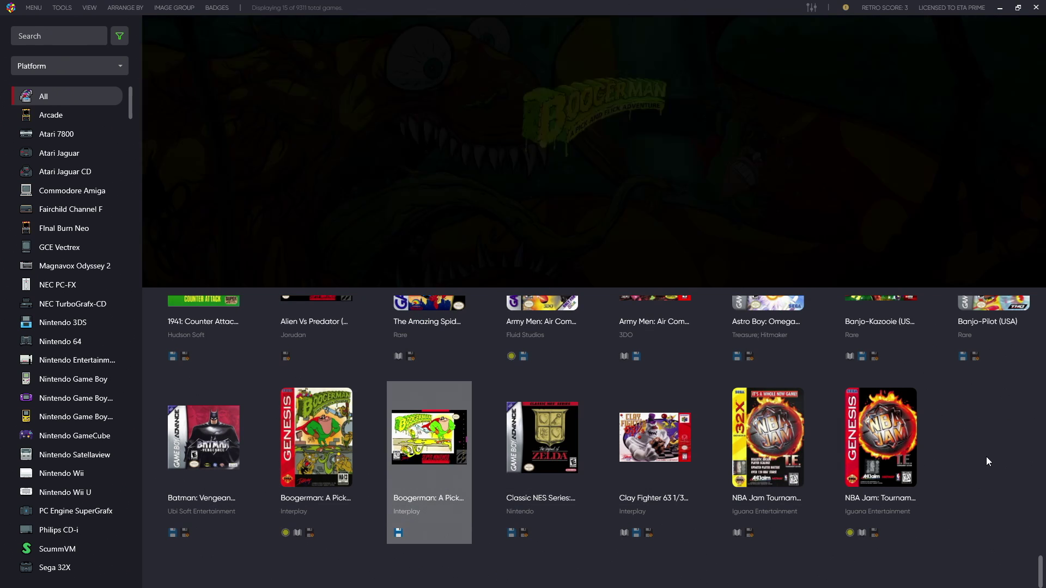
pyautogui.scroll(-1, 426, 426)
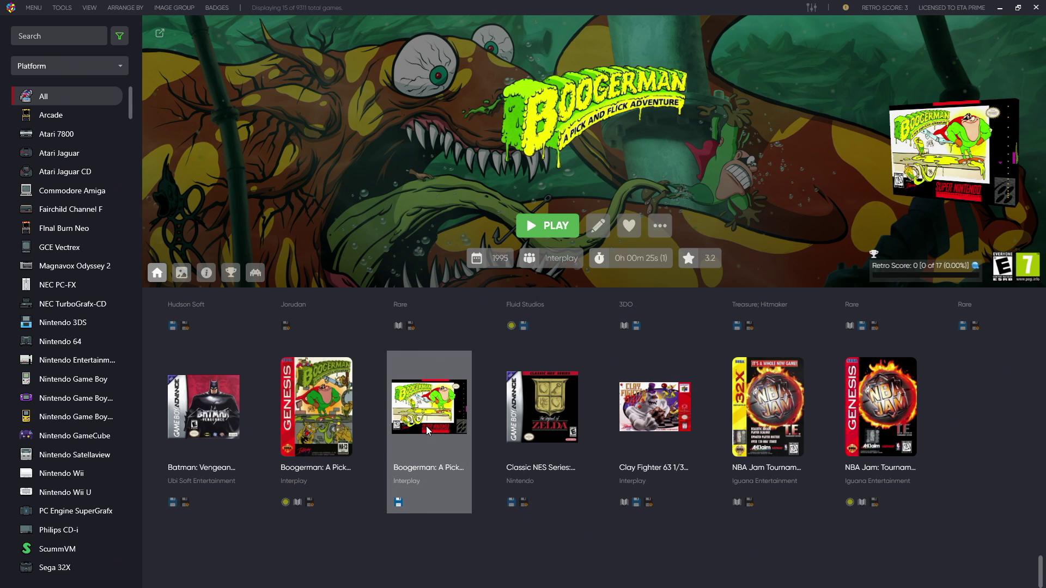
pyautogui.scroll(3, 426, 426)
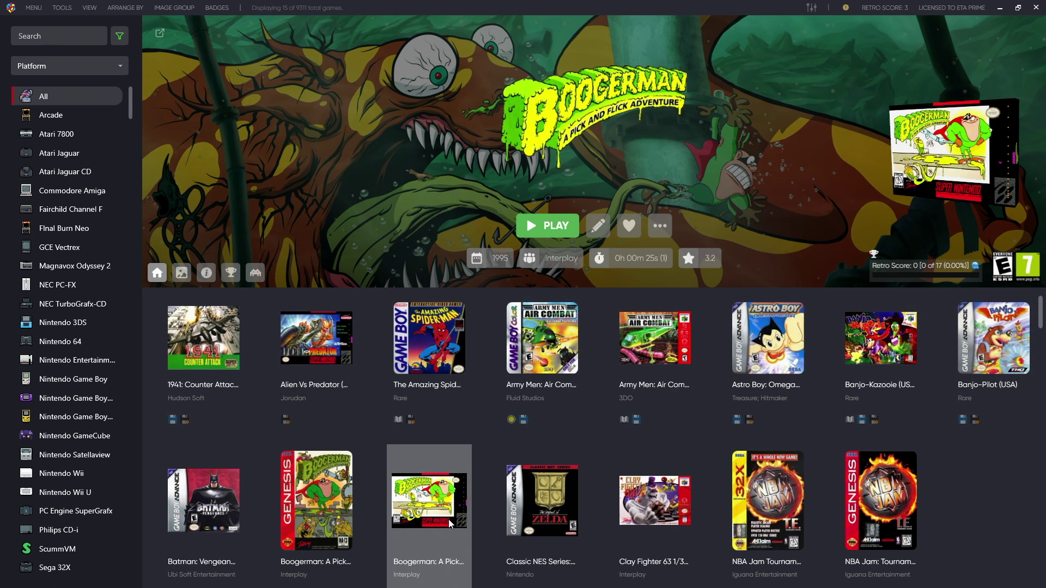
pyautogui.scroll(-1, 449, 521)
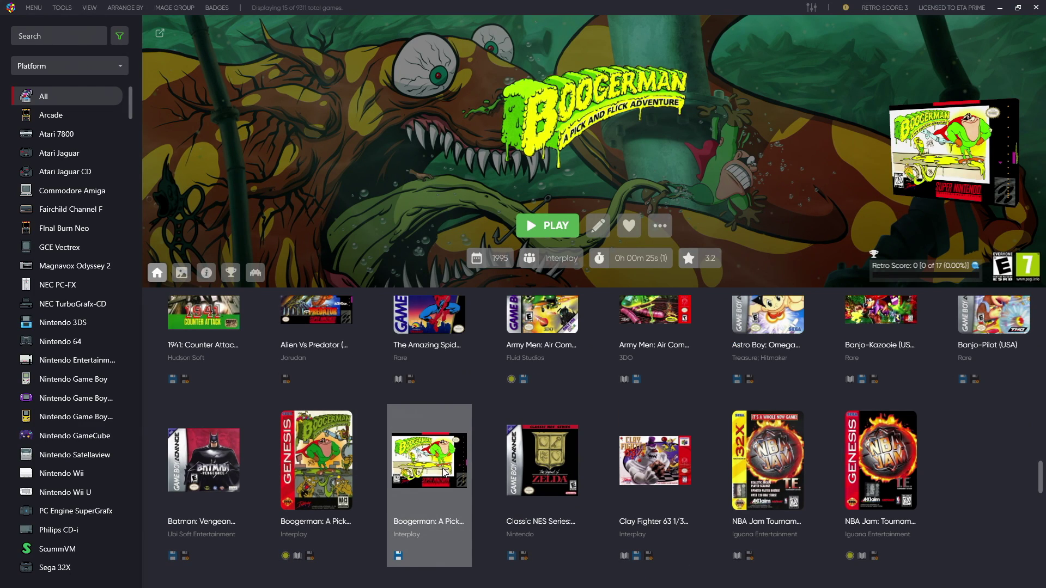
pyautogui.scroll(1, 444, 473)
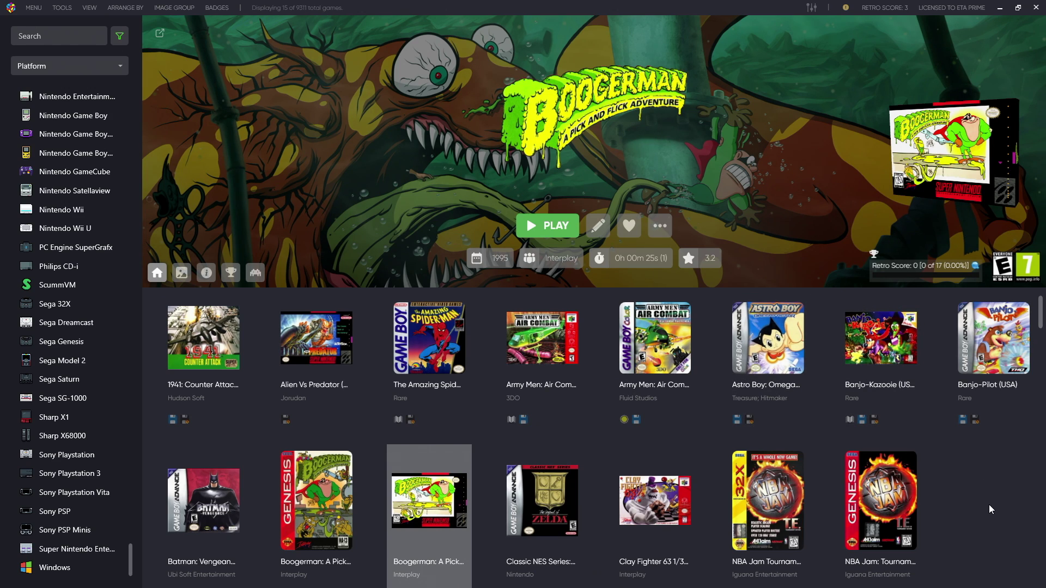
# Group the sidebar by Playlist and add a new playlist named 'Games With Saves'.
pyautogui.click(74, 71)
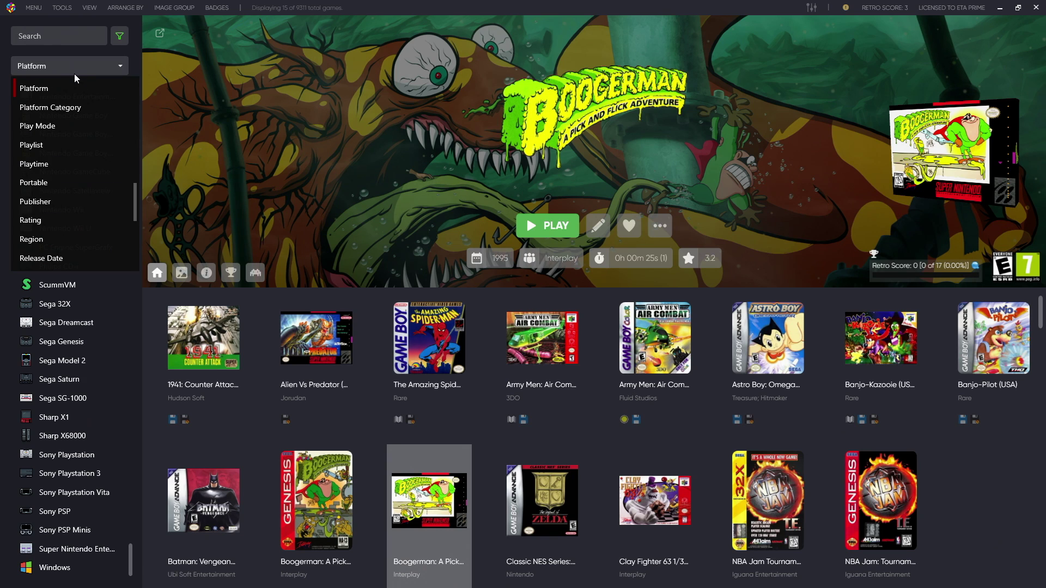
pyautogui.scroll(2, 56, 145)
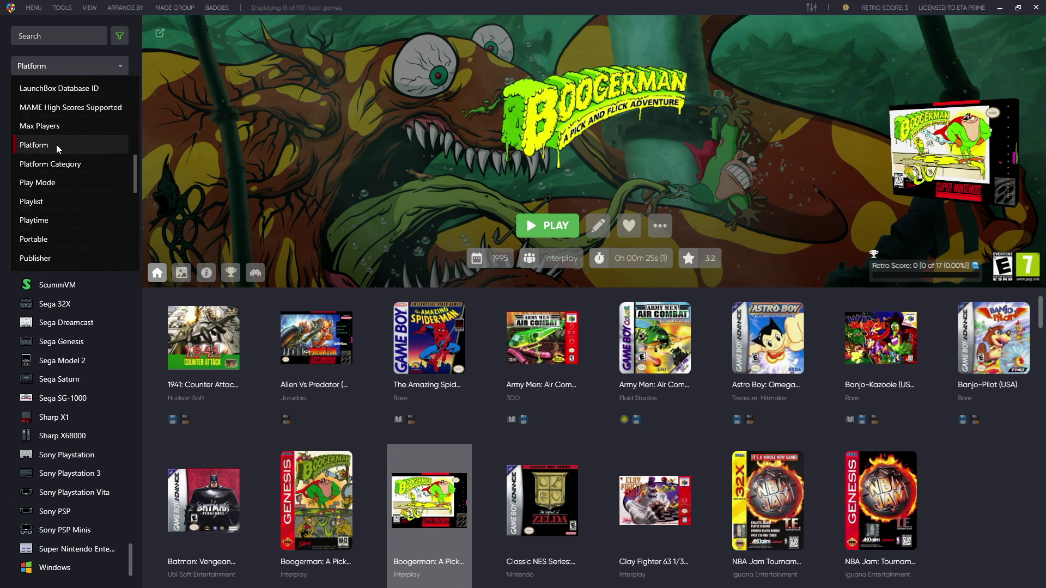
pyautogui.click(47, 204)
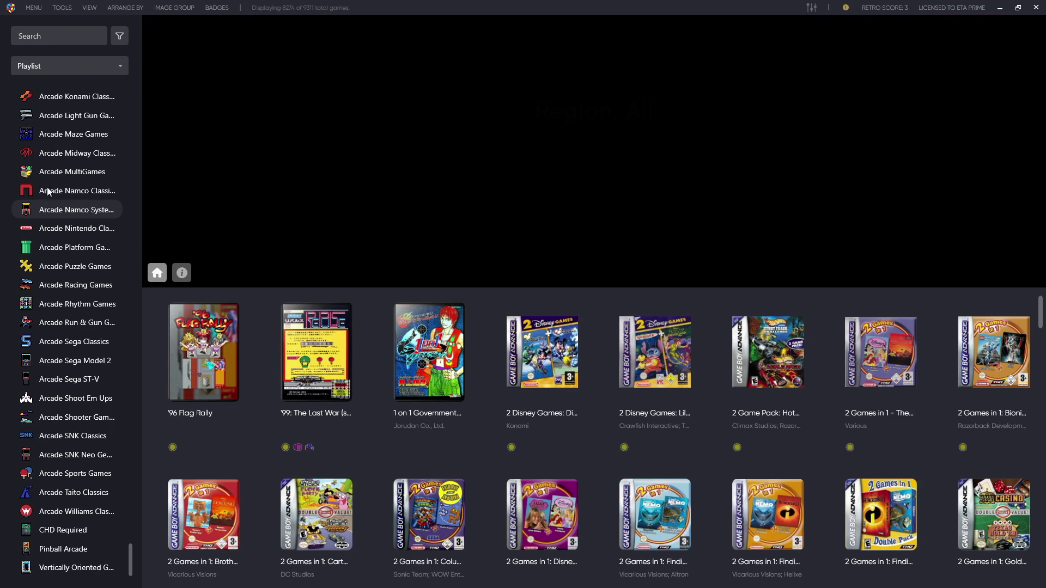
pyautogui.scroll(5, 51, 128)
pyautogui.rightClick(47, 98)
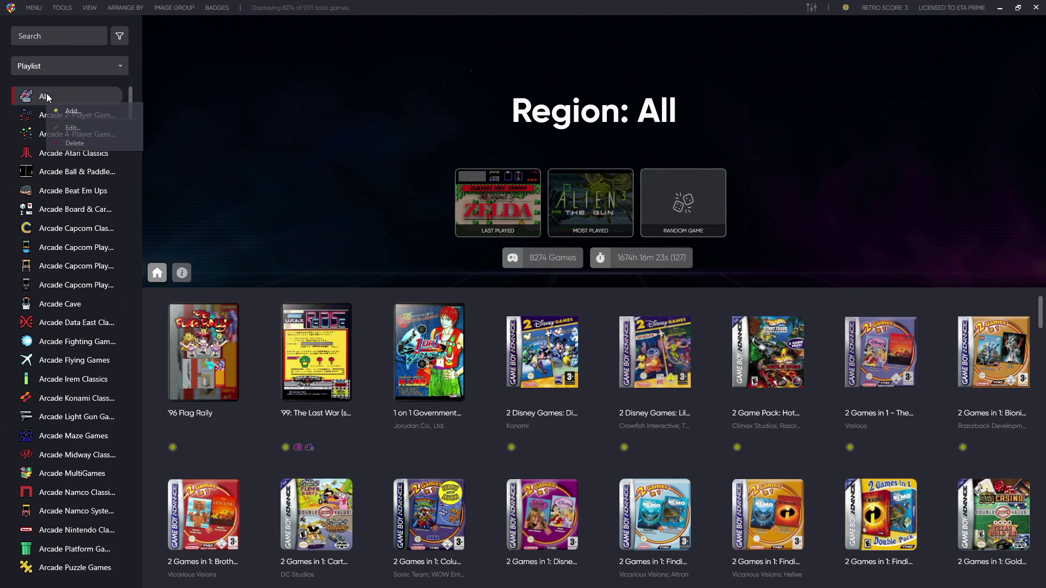
pyautogui.click(78, 113)
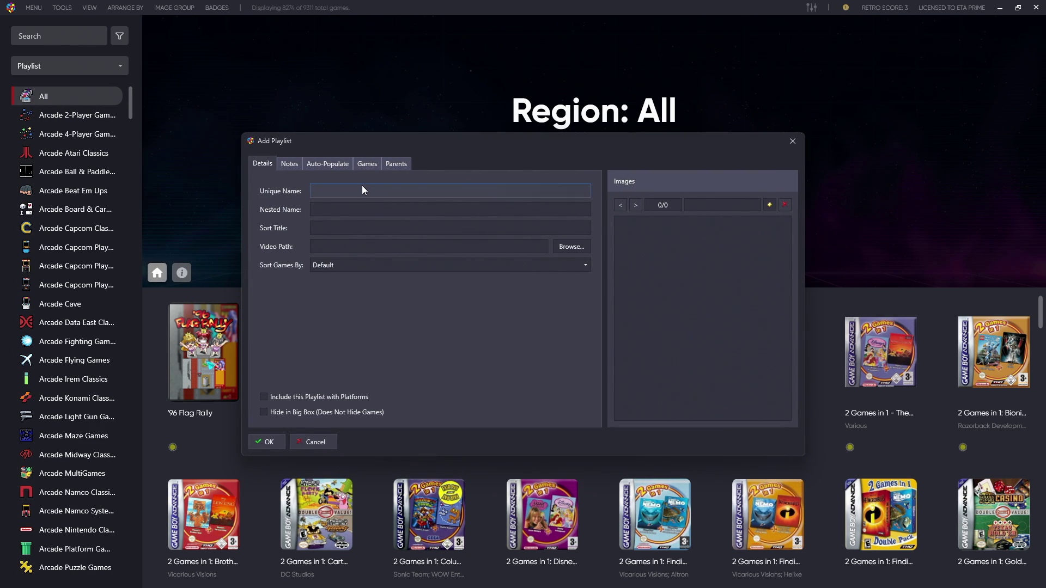
pyautogui.write('Games With Saves')
# Enable auto-populate with a Game Saves / Has Any Save rule and save the playlist.
pyautogui.click(329, 164)
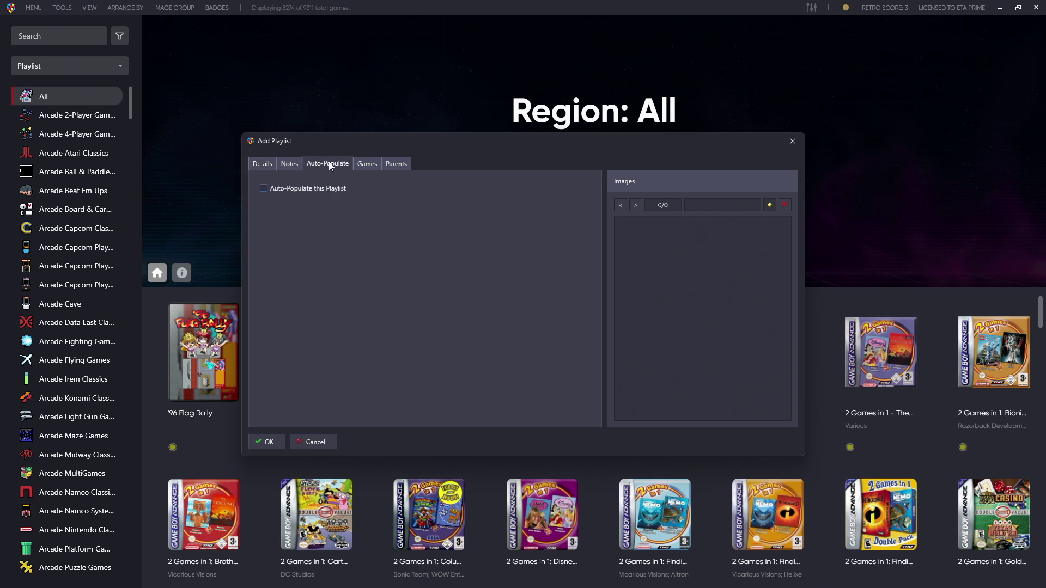
pyautogui.click(319, 188)
pyautogui.click(361, 223)
pyautogui.click(345, 223)
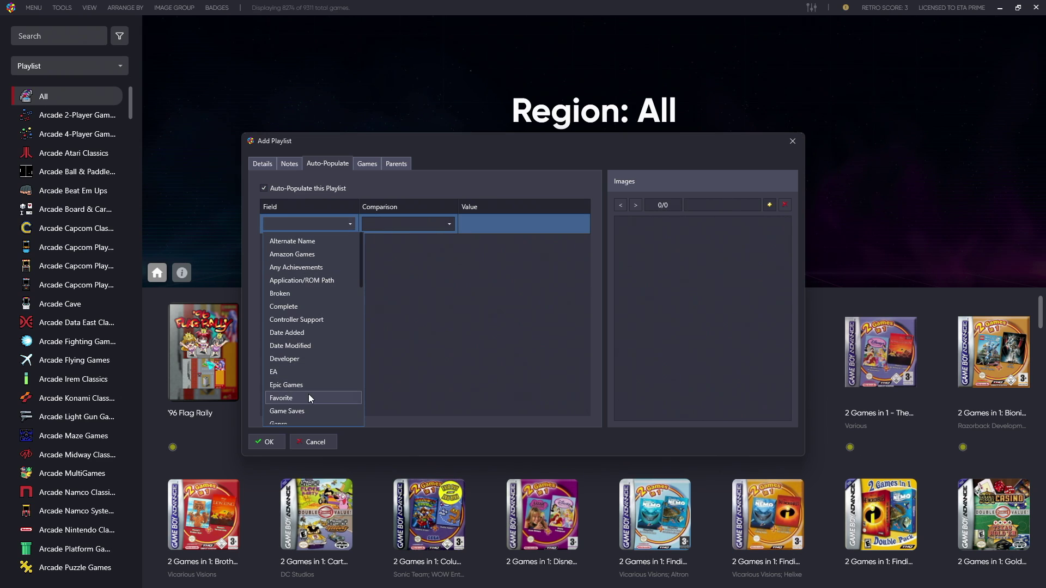
pyautogui.click(315, 410)
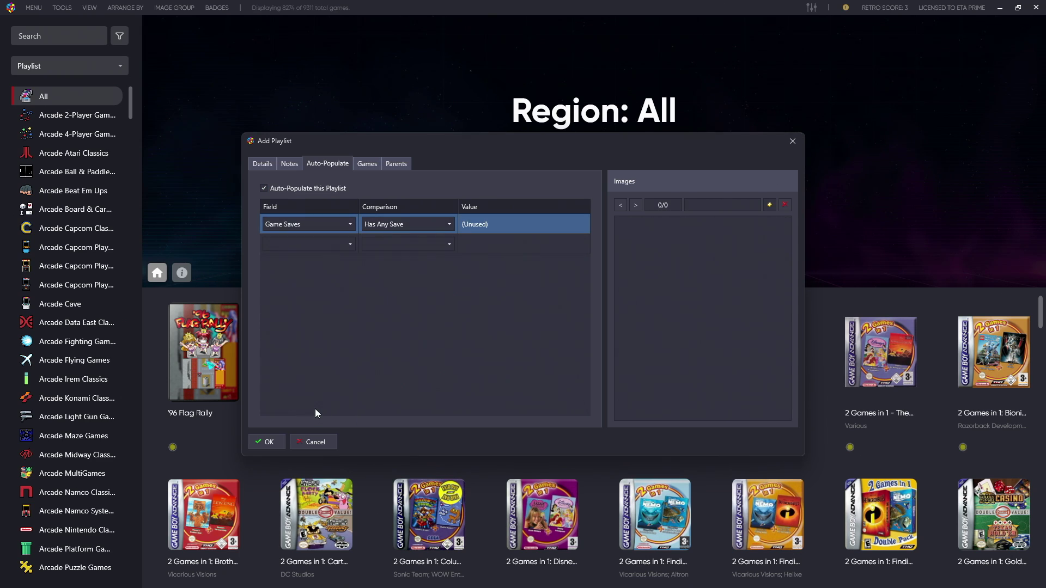
pyautogui.click(427, 226)
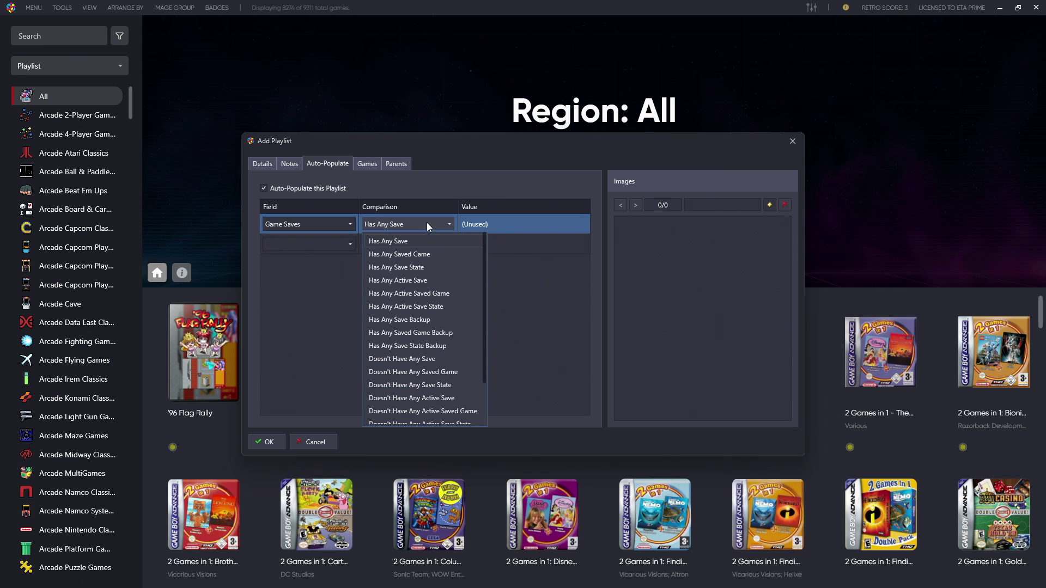
pyautogui.click(427, 226)
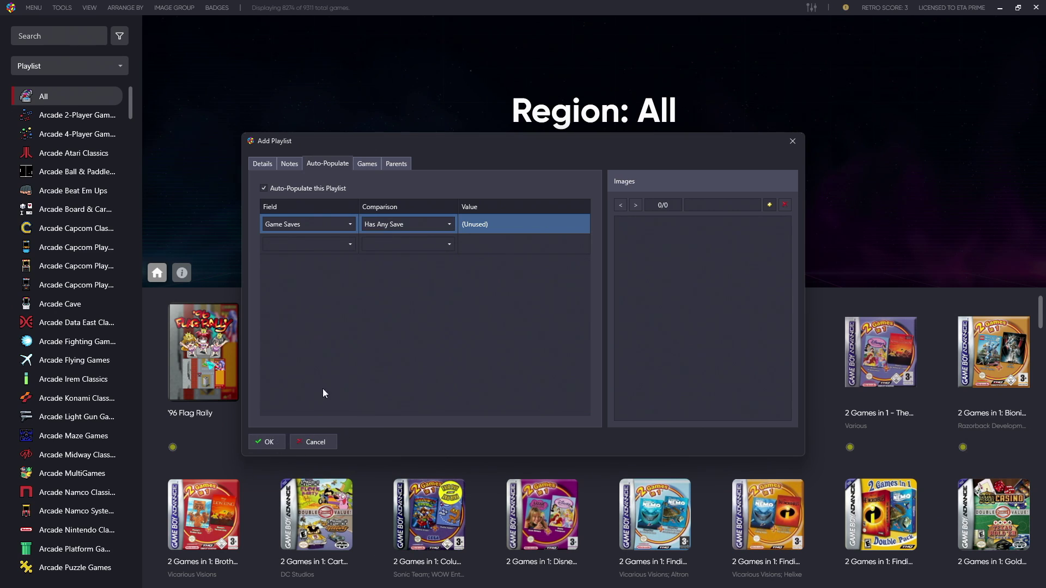
pyautogui.click(264, 443)
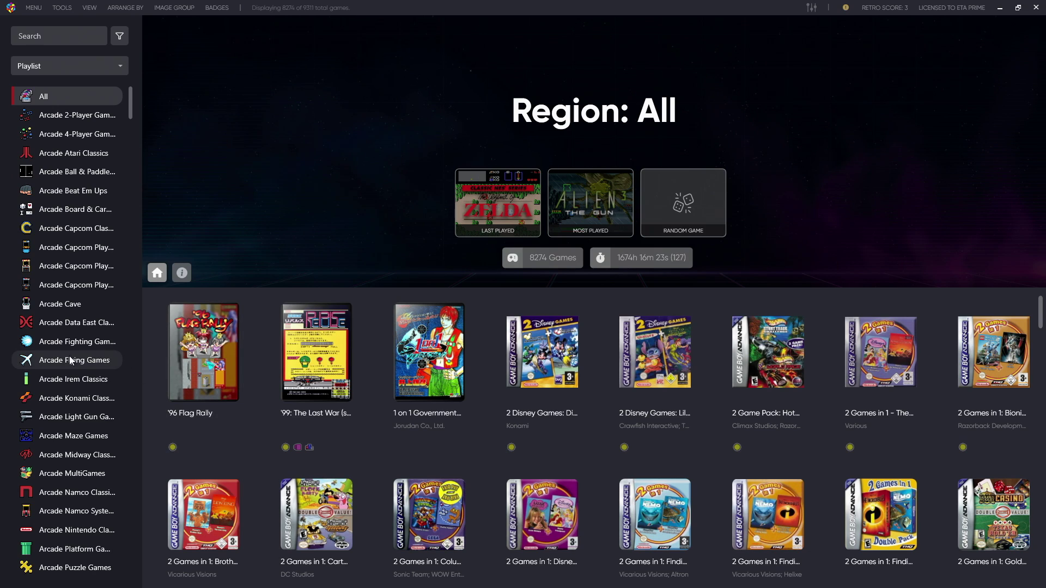
# Select the Games With Saves playlist in the sidebar to list its 15 games.
pyautogui.scroll(-6, 74, 366)
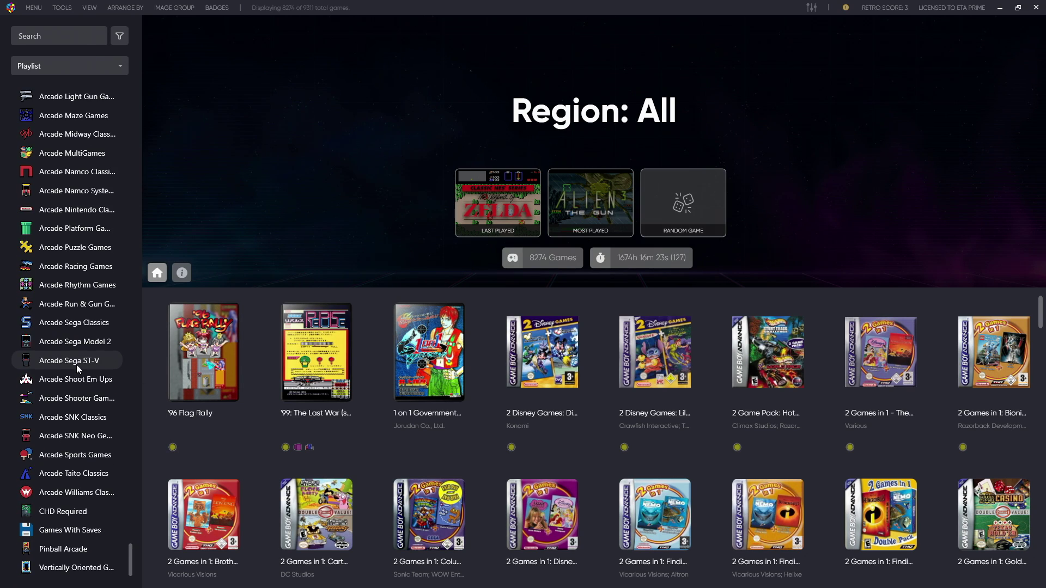
pyautogui.click(95, 533)
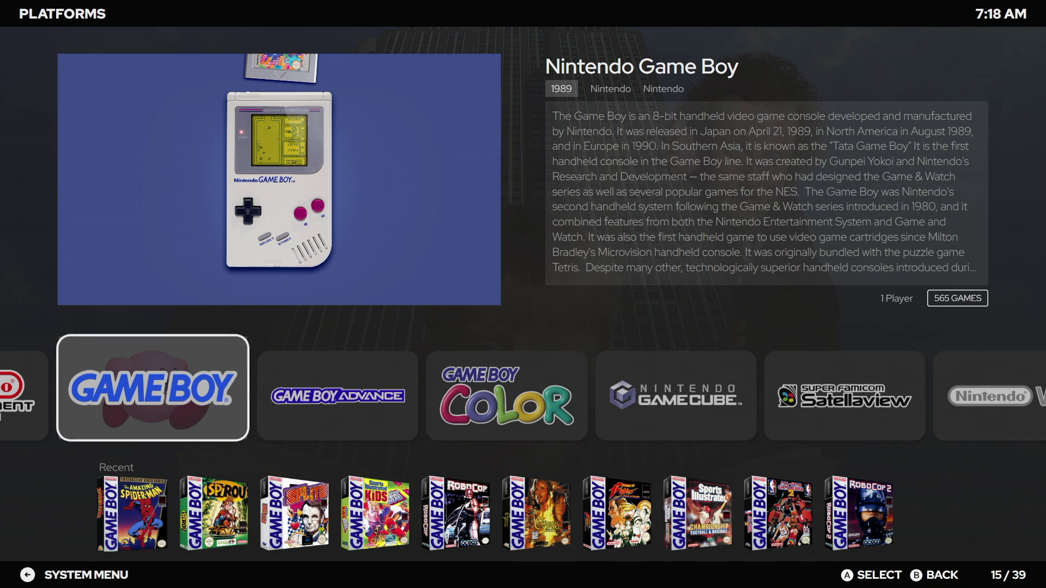
# Open the Big Box System Menu and highlight Game Discovery Center.
pyautogui.press('Escape')
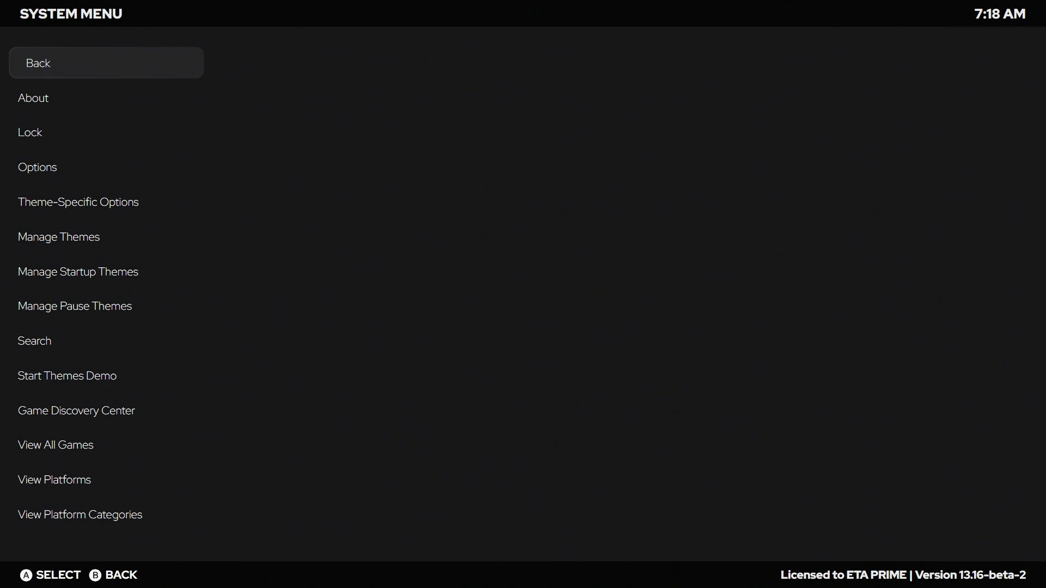
pyautogui.press('Down')
pyautogui.press('Down')
pyautogui.press('Down')
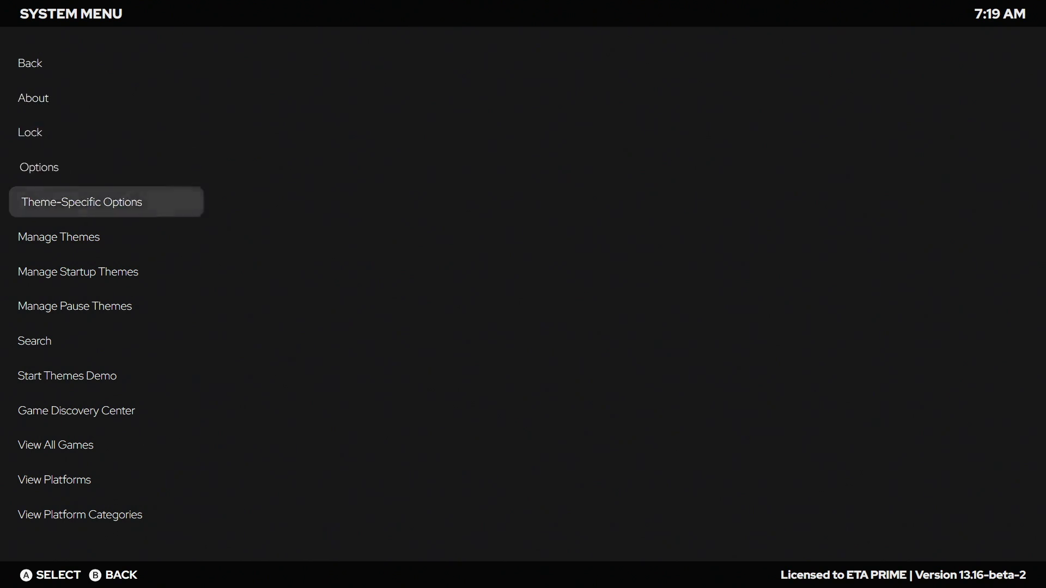
pyautogui.press('Down')
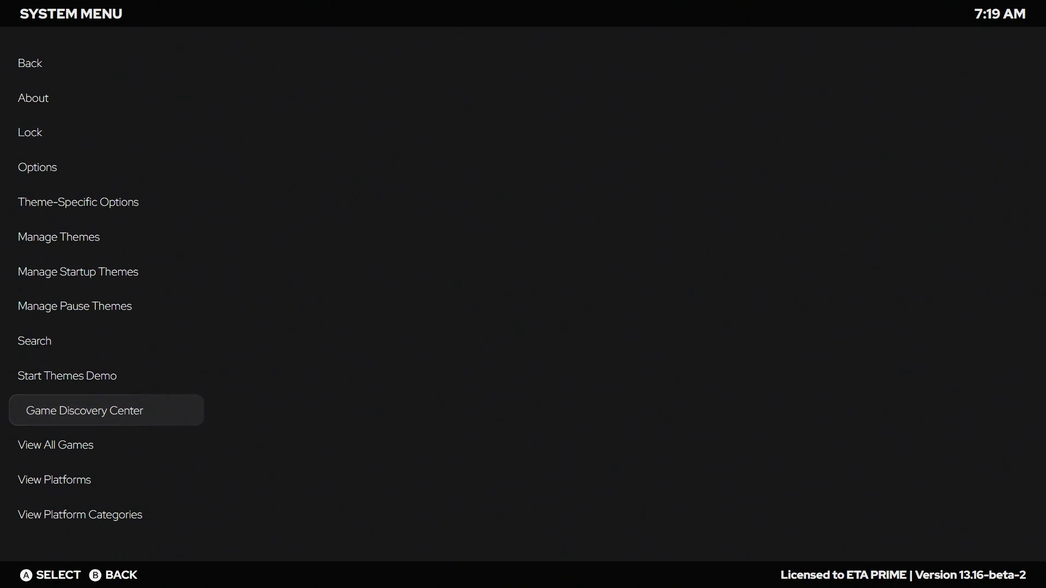
# Open the Game Discovery Center and browse down to What the LaunchBox Team is Playing.
pyautogui.press('Return')
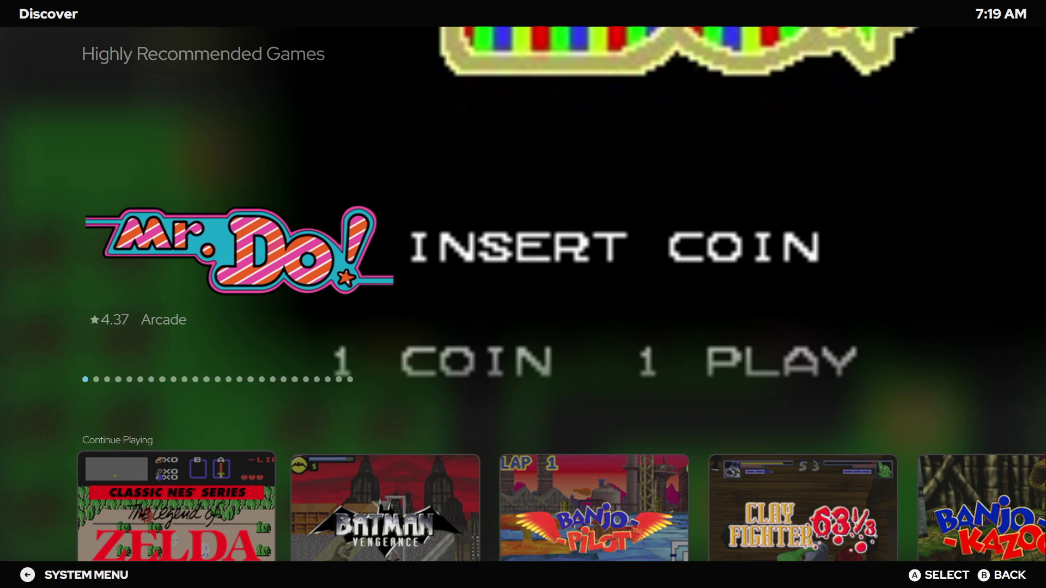
pyautogui.press('Down')
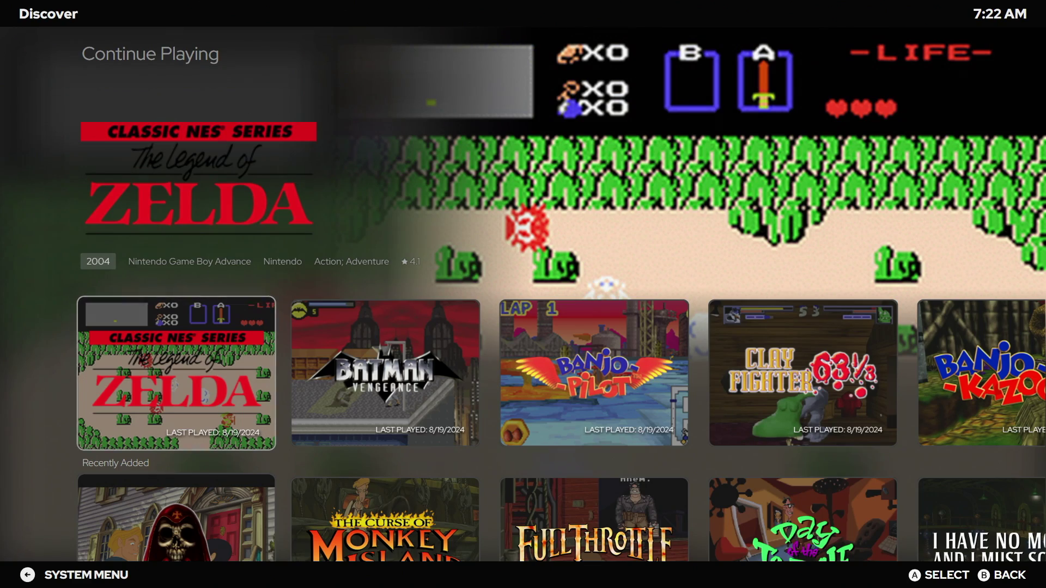
pyautogui.press('Down')
pyautogui.press('Down')
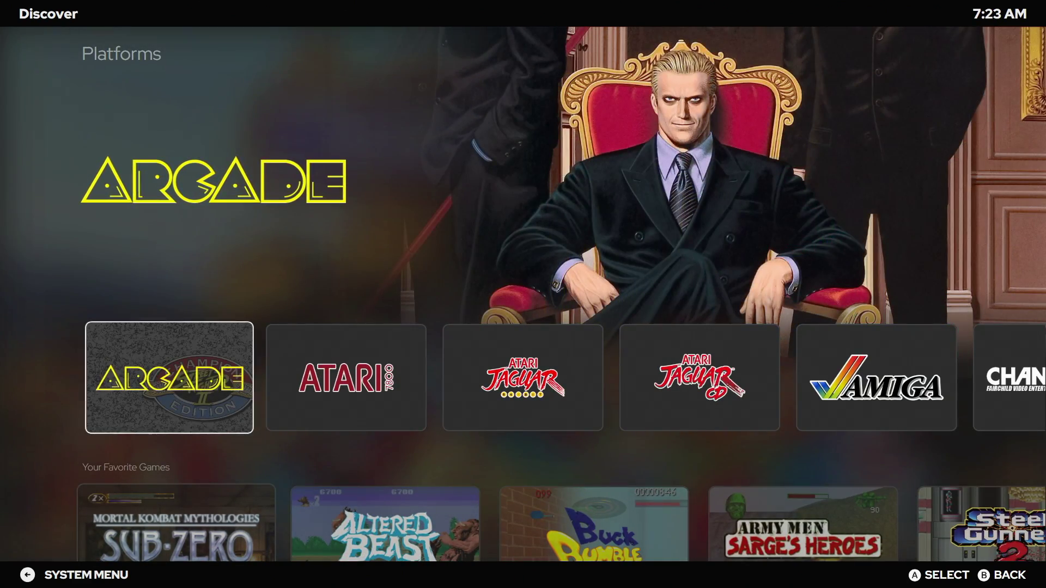
pyautogui.press('Down')
pyautogui.press('Down')
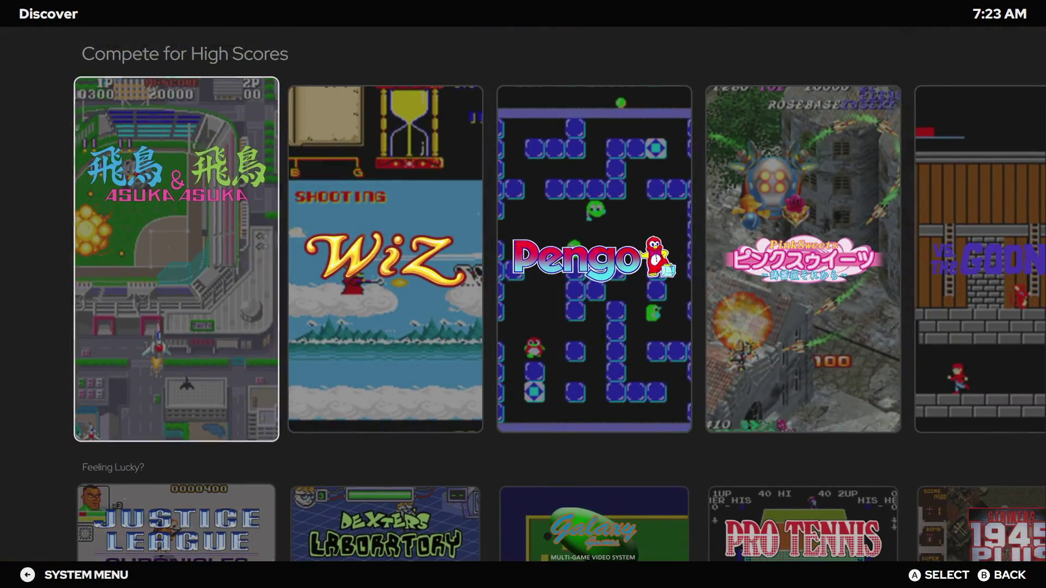
pyautogui.press('Down')
pyautogui.press('Down')
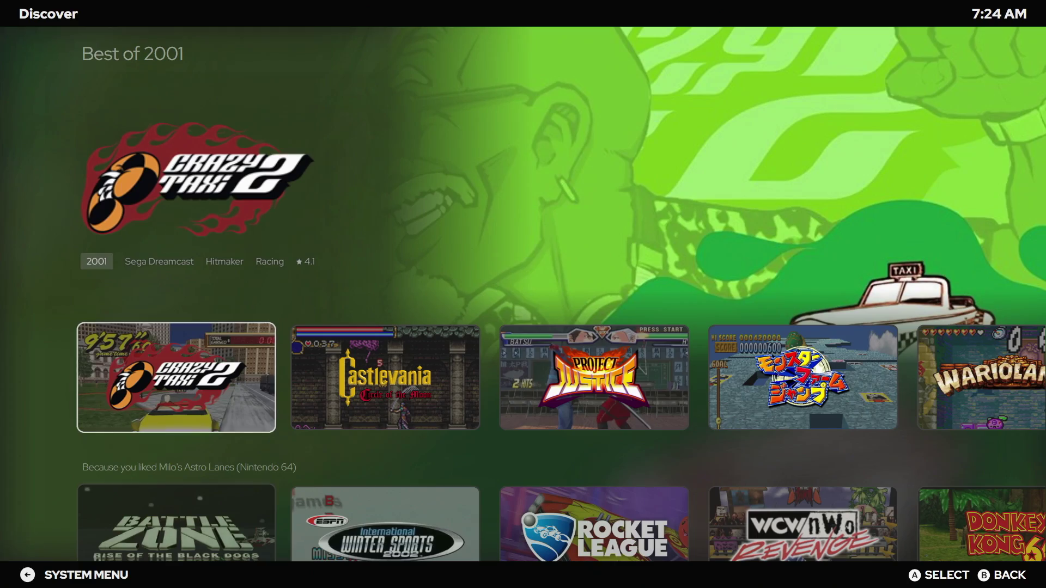
pyautogui.press('Down')
pyautogui.press('Down')
pyautogui.press('Down')
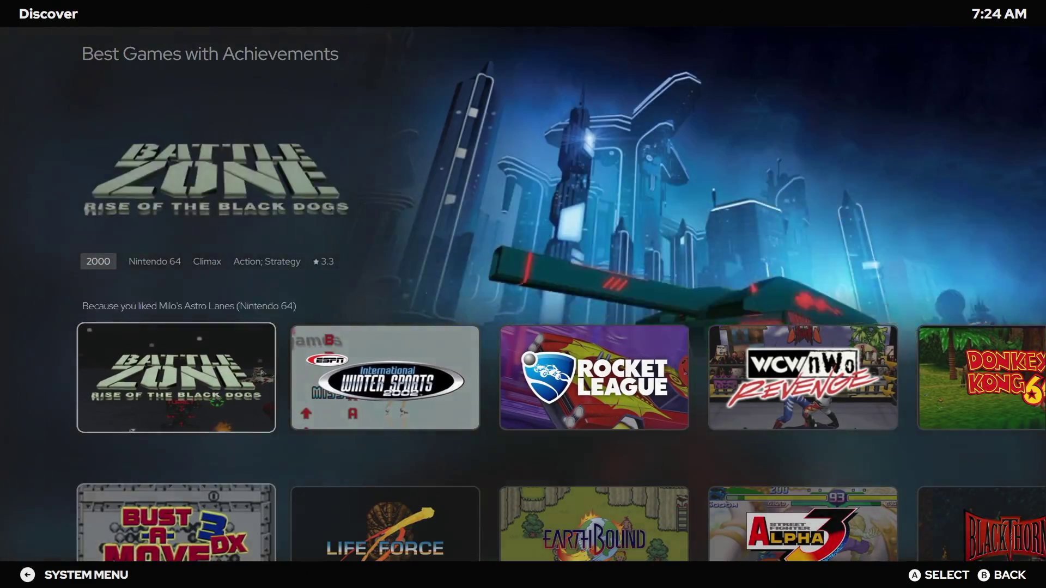
pyautogui.press('Down')
pyautogui.press('Down')
pyautogui.press('Down')
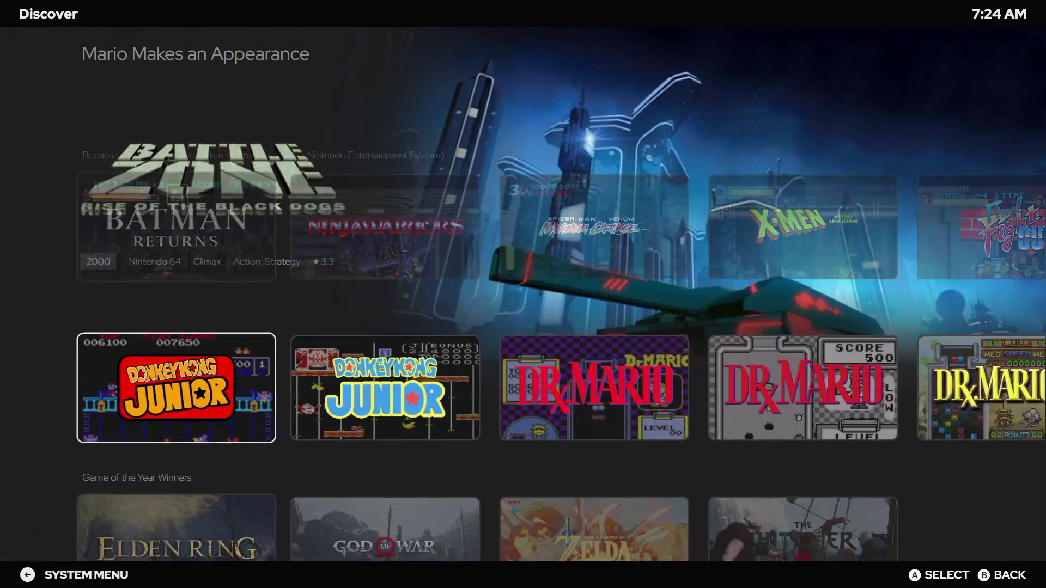
pyautogui.press('Down')
pyautogui.press('Down')
pyautogui.press('Down')
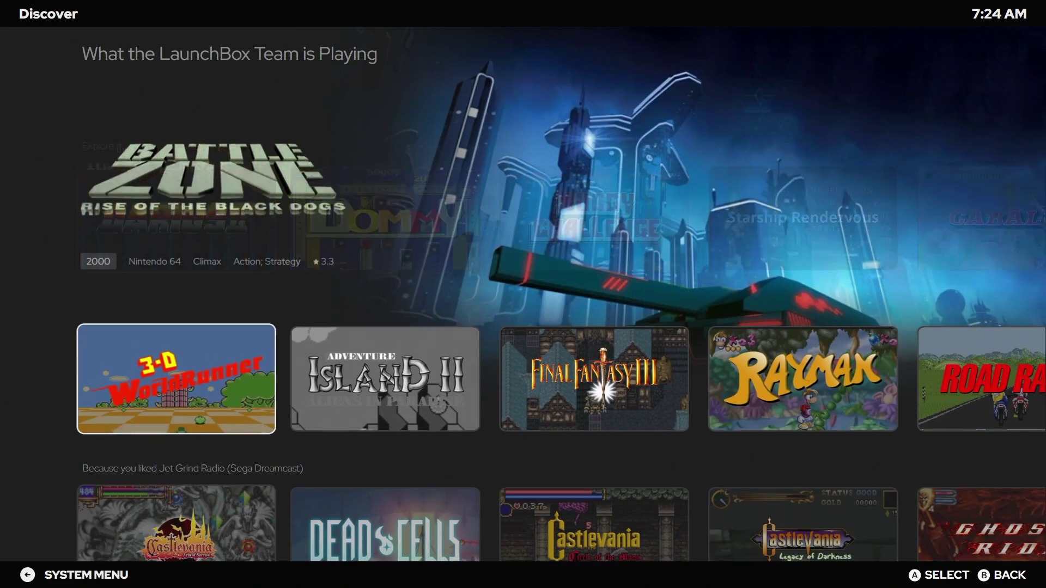
# Browse the LaunchBox Team's picks and the Worst of 1996 row.
pyautogui.press('Right')
pyautogui.press('Right')
pyautogui.press('Right')
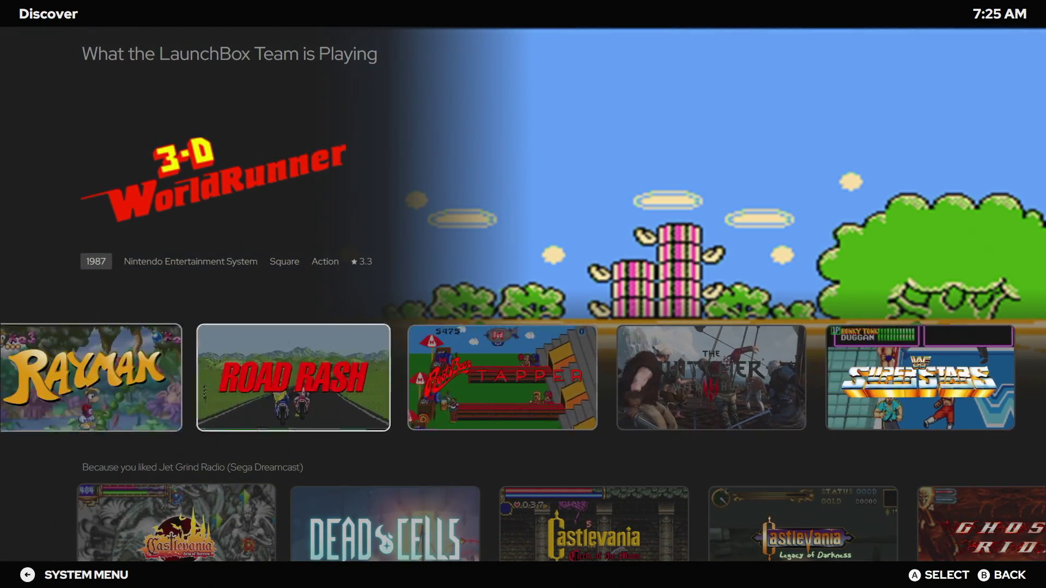
pyautogui.press('Right')
pyautogui.press('Down')
pyautogui.press('Down')
pyautogui.press('Down')
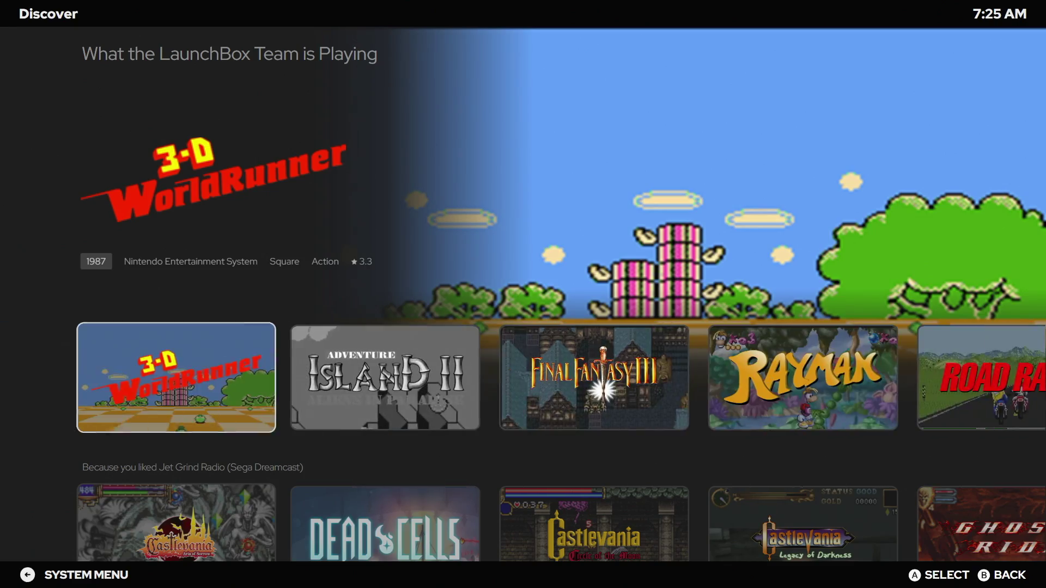
pyautogui.press('Down')
pyautogui.press('Down')
pyautogui.press('Down')
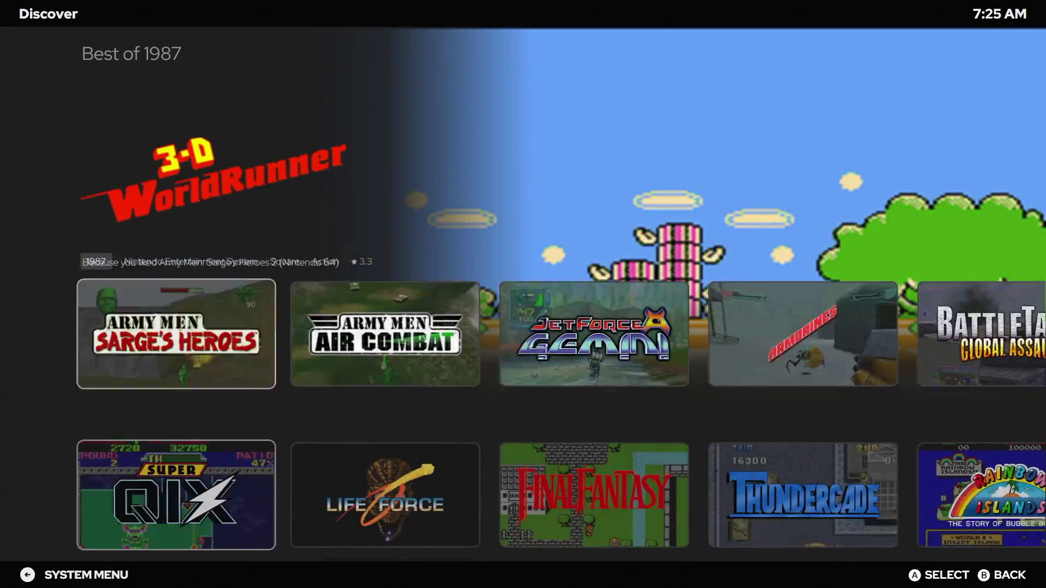
pyautogui.press('Down')
pyautogui.press('Down')
pyautogui.press('Down')
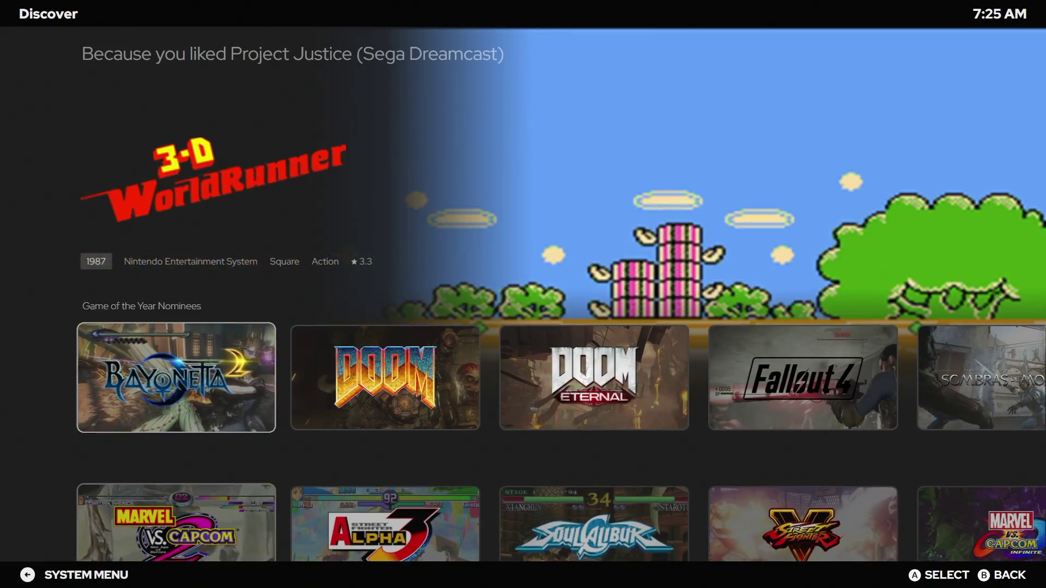
pyautogui.press('Down')
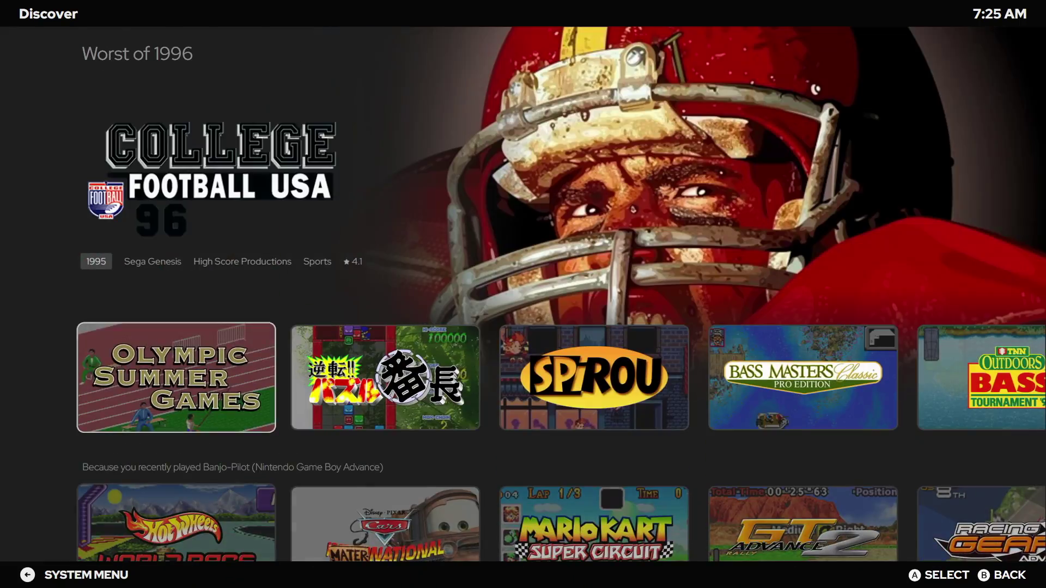
pyautogui.press('Right')
pyautogui.press('Right')
pyautogui.press('Right')
pyautogui.press('Right')
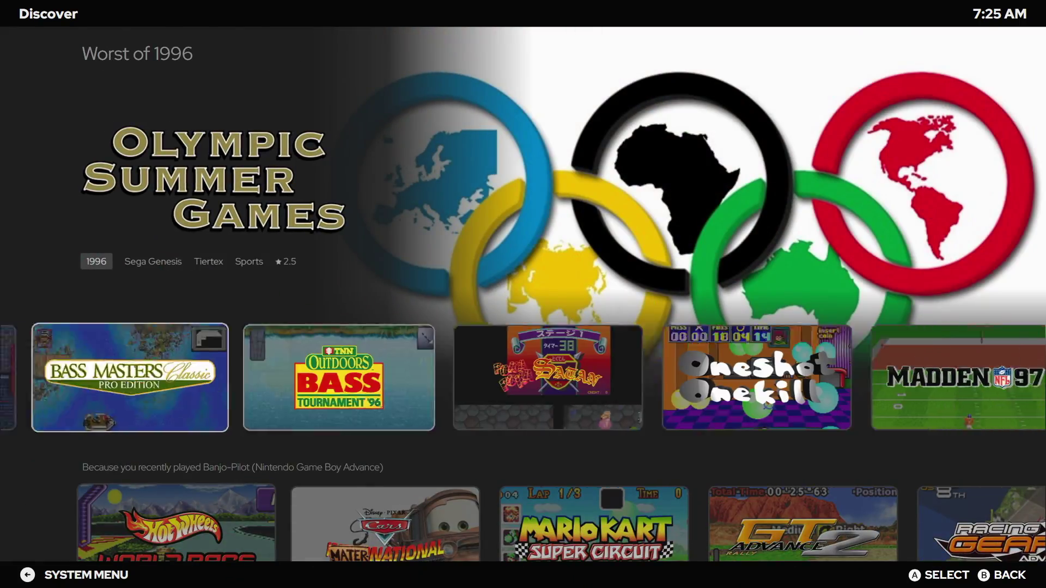
pyautogui.press('Right')
pyautogui.press('Right')
pyautogui.press('Right')
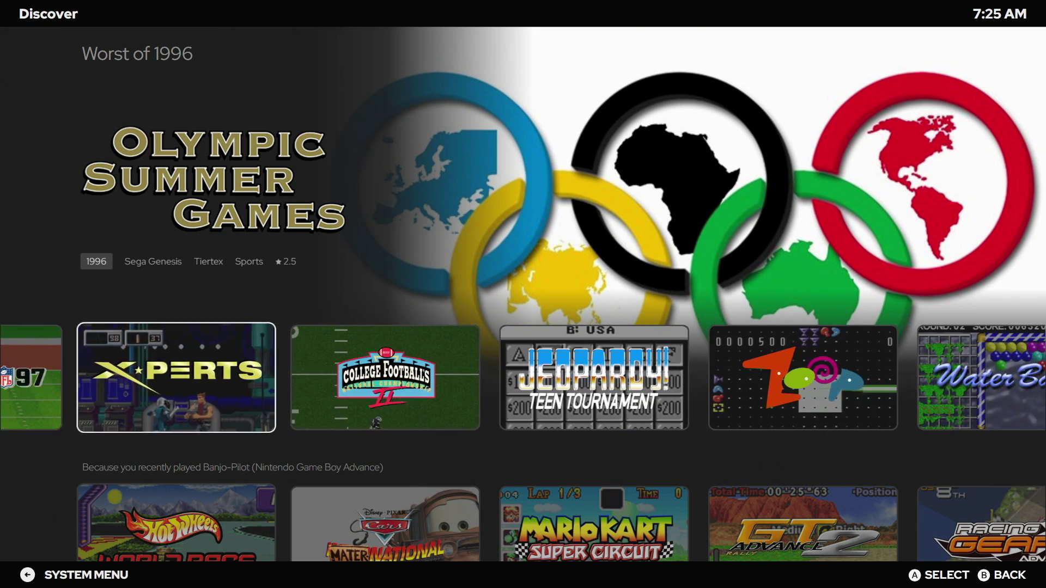
pyautogui.press('Right')
pyautogui.press('Right')
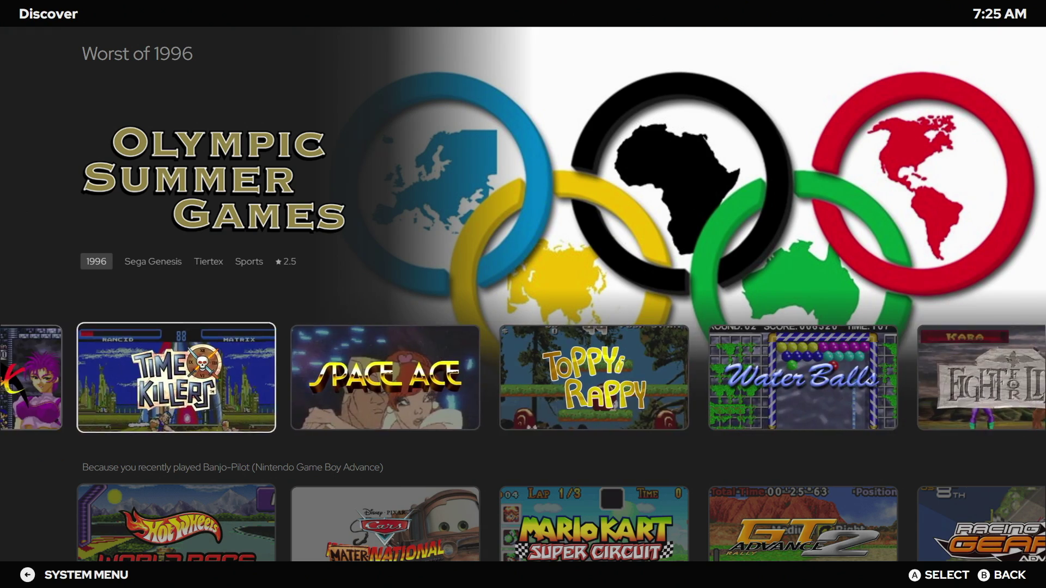
pyautogui.press('Left')
pyautogui.press('Left')
pyautogui.press('Left')
pyautogui.press('Left')
pyautogui.press('Left')
pyautogui.press('Left')
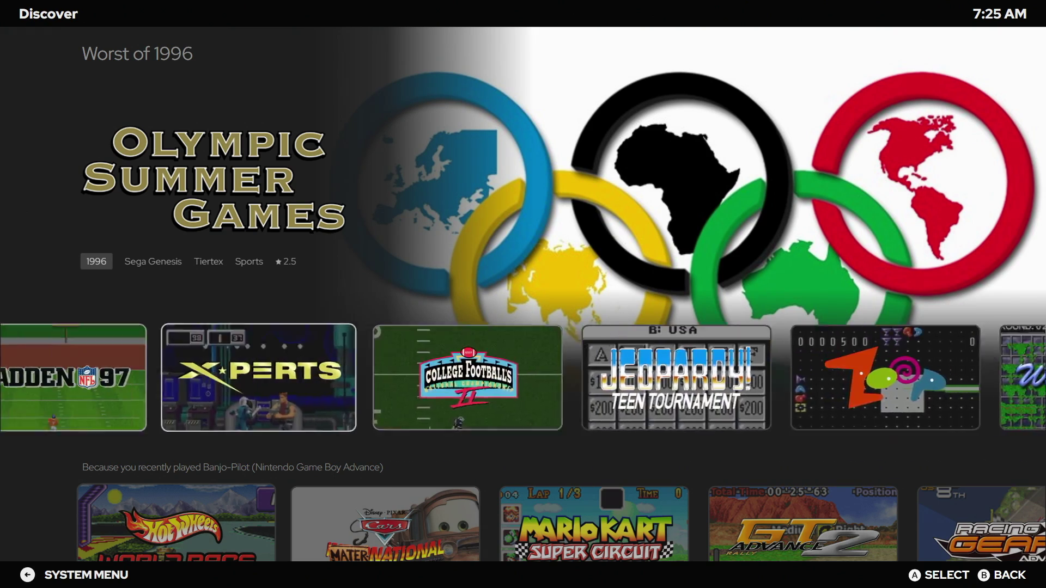
pyautogui.press('Left')
pyautogui.press('Left')
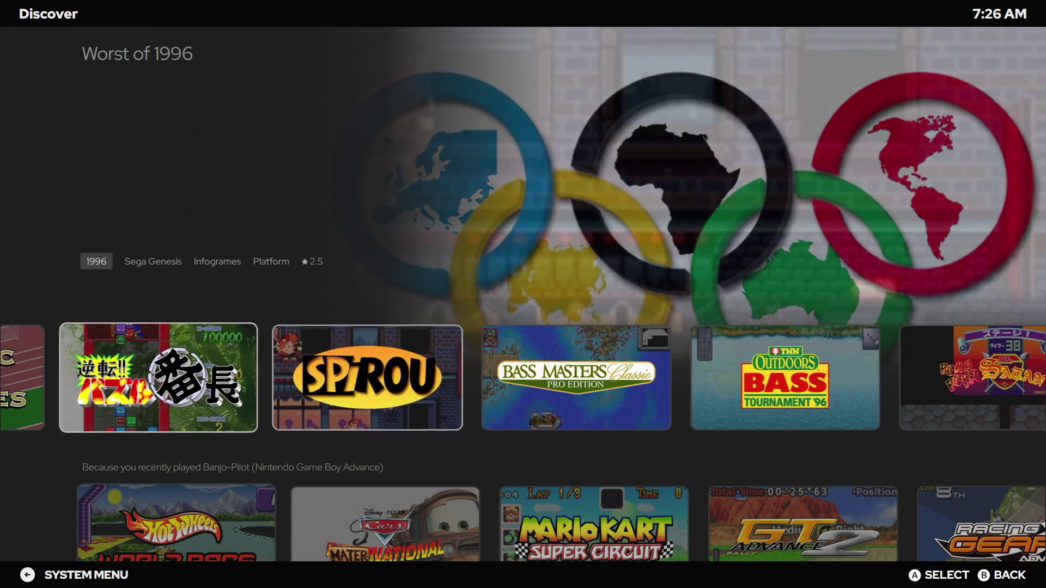
# Browse the remaining rows down to Marvel vs. Capcom 2, then exit Big Box.
pyautogui.press('Down')
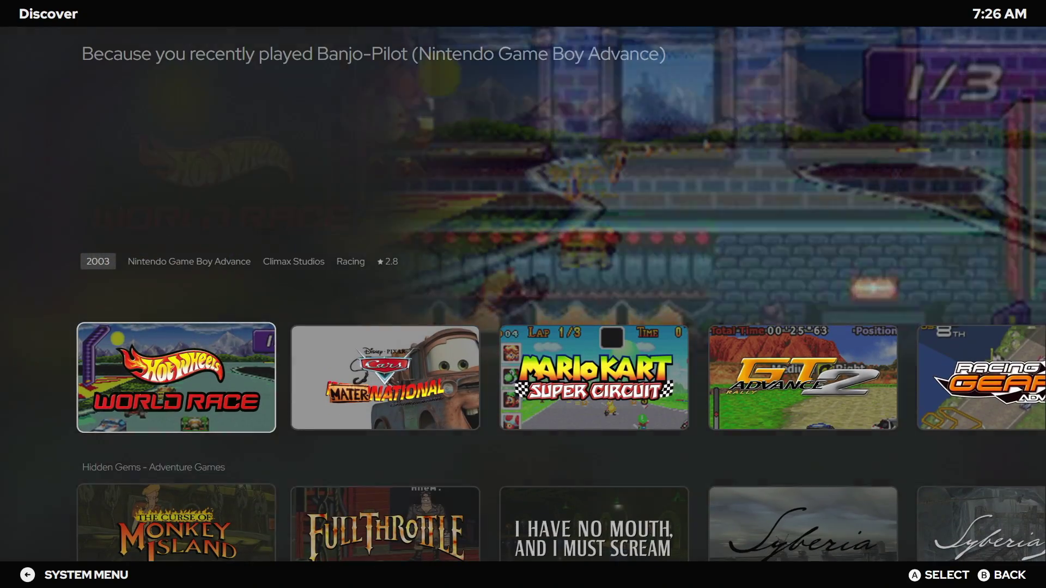
pyautogui.press('Down')
pyautogui.press('Down')
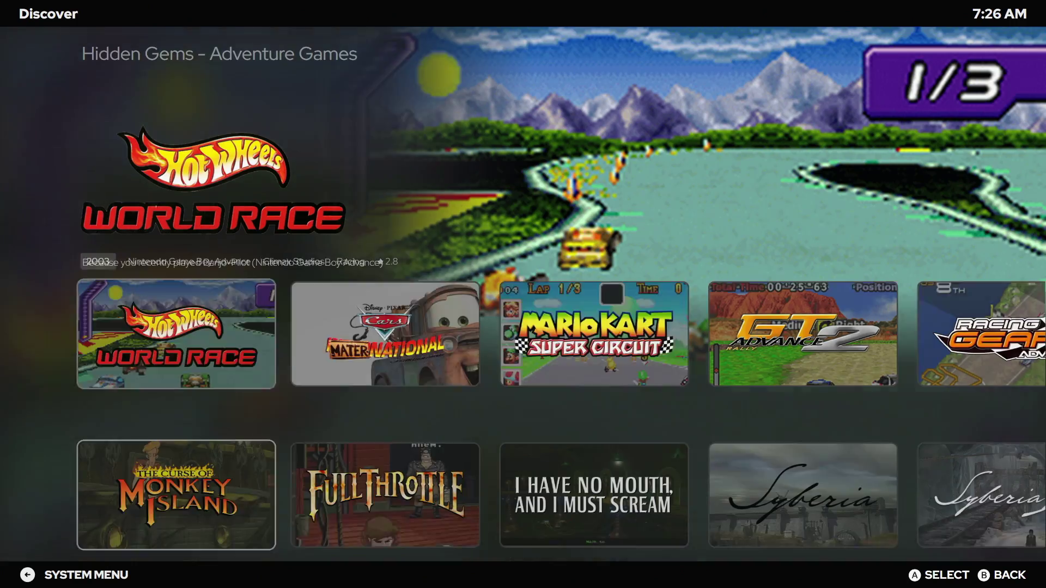
pyautogui.press('Down')
pyautogui.press('Down')
pyautogui.press('Down')
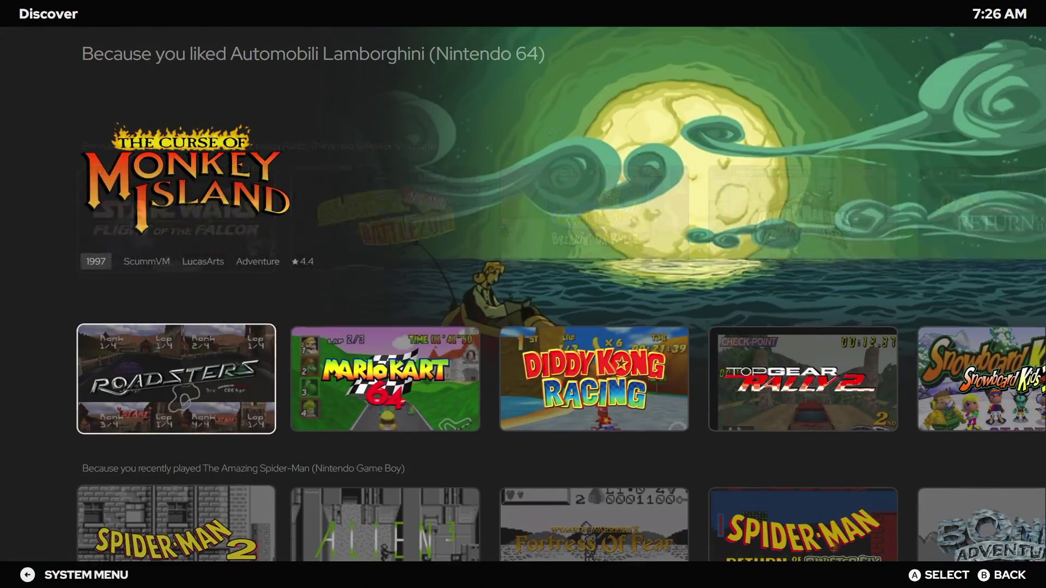
pyautogui.press('Down')
pyautogui.press('Down')
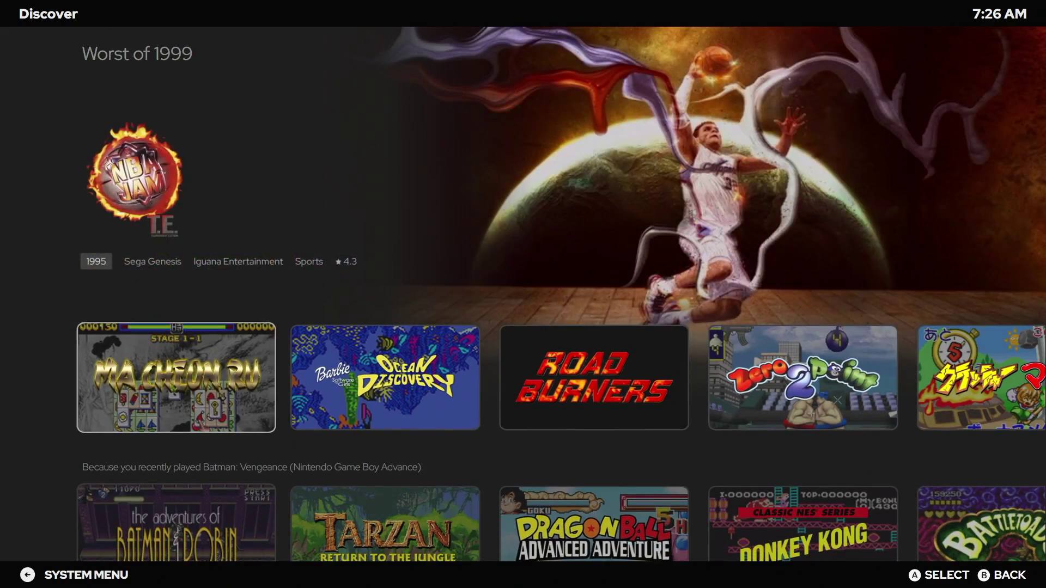
pyautogui.press('Down')
pyautogui.press('Down')
pyautogui.press('Down')
pyautogui.press('Down')
pyautogui.press('Down')
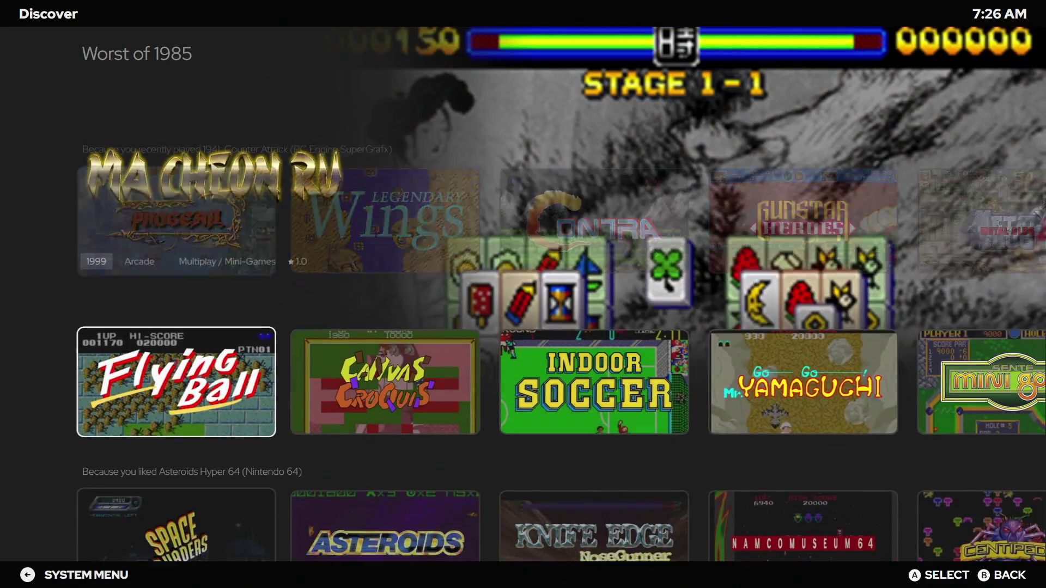
pyautogui.press('Down')
pyautogui.press('Down')
pyautogui.press('Down')
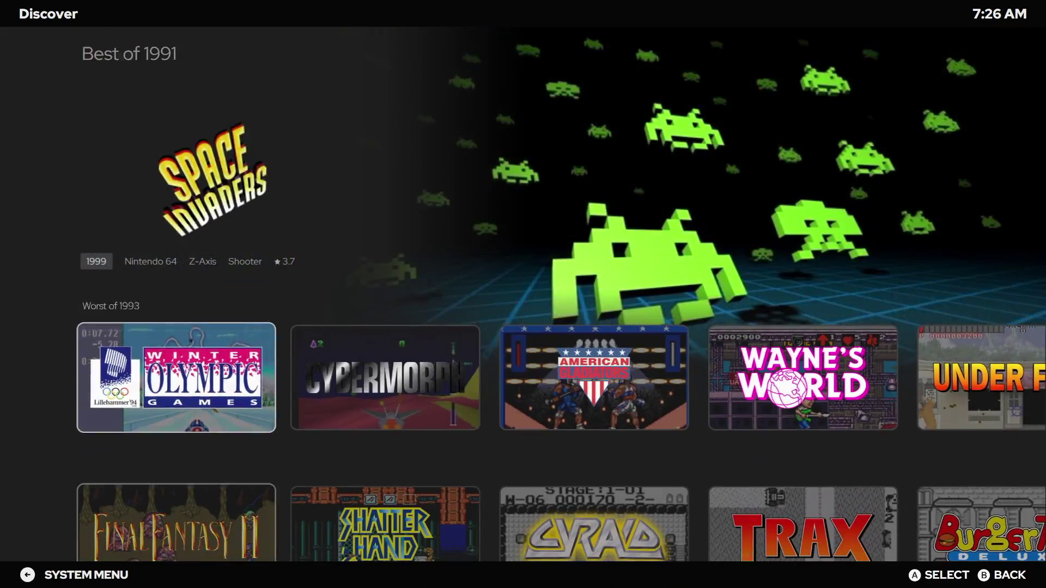
pyautogui.press('Down')
pyautogui.press('Down')
pyautogui.press('Down')
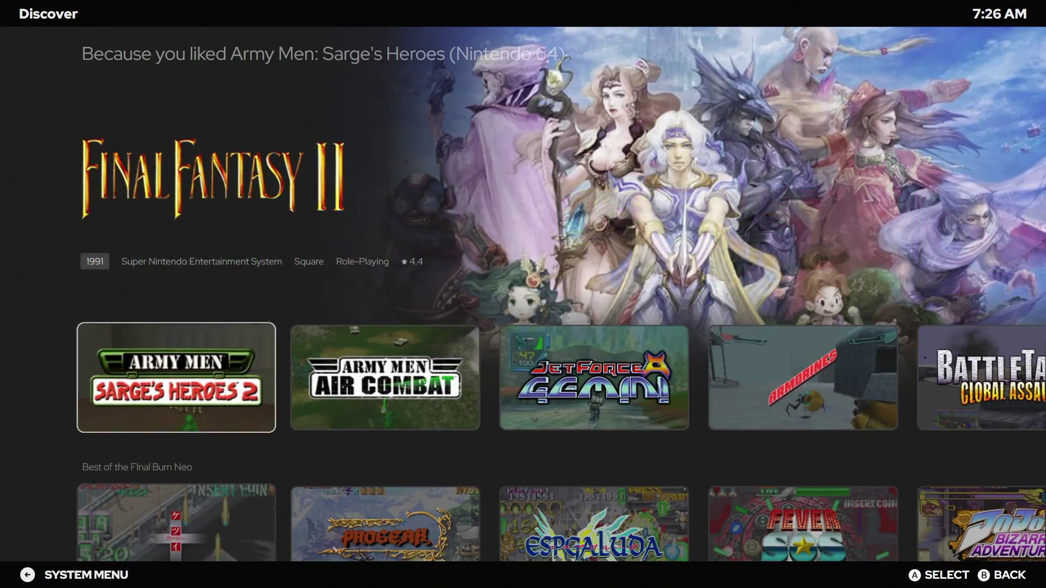
pyautogui.press('Down')
pyautogui.press('Down')
pyautogui.press('Down')
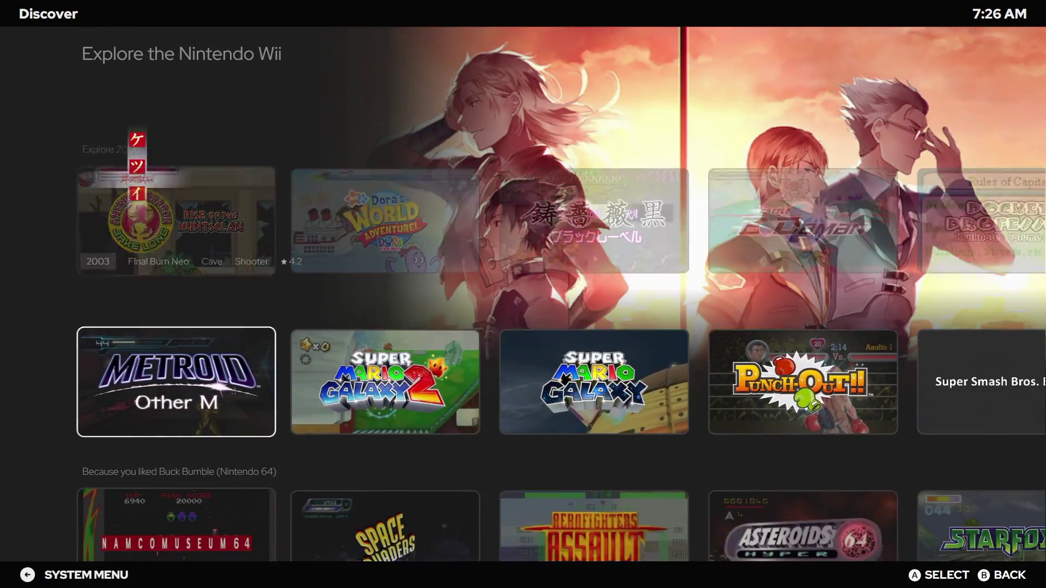
pyautogui.press('Down')
pyautogui.press('Down')
pyautogui.press('Down')
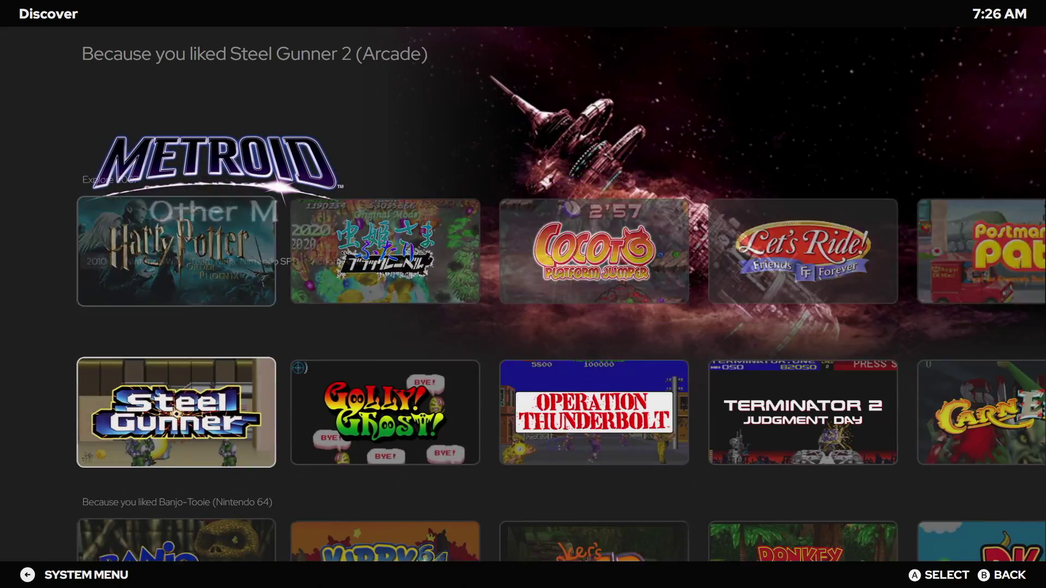
pyautogui.press('Down')
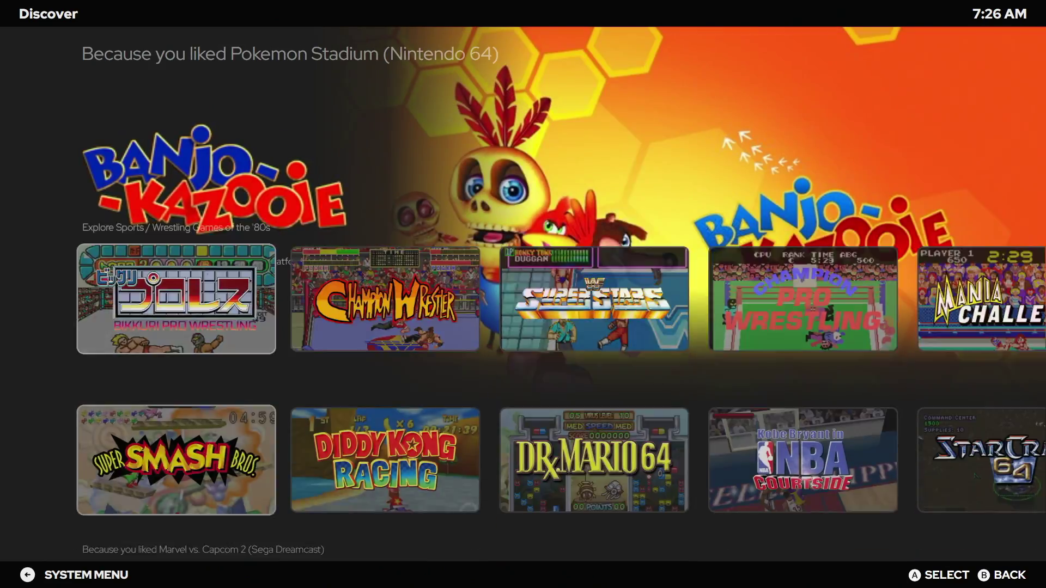
pyautogui.press('Down')
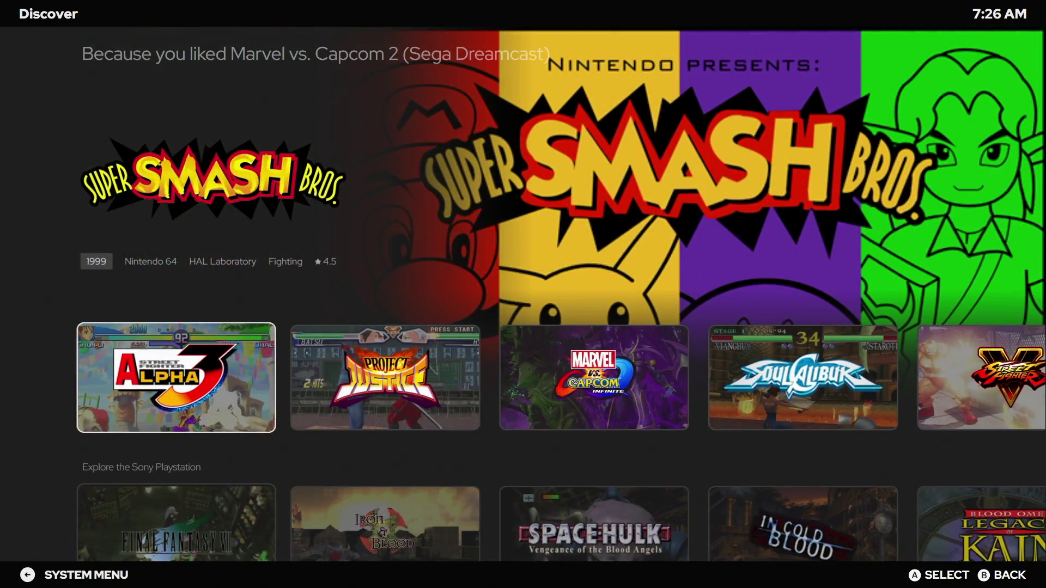
pyautogui.press('Down')
pyautogui.press('Escape')
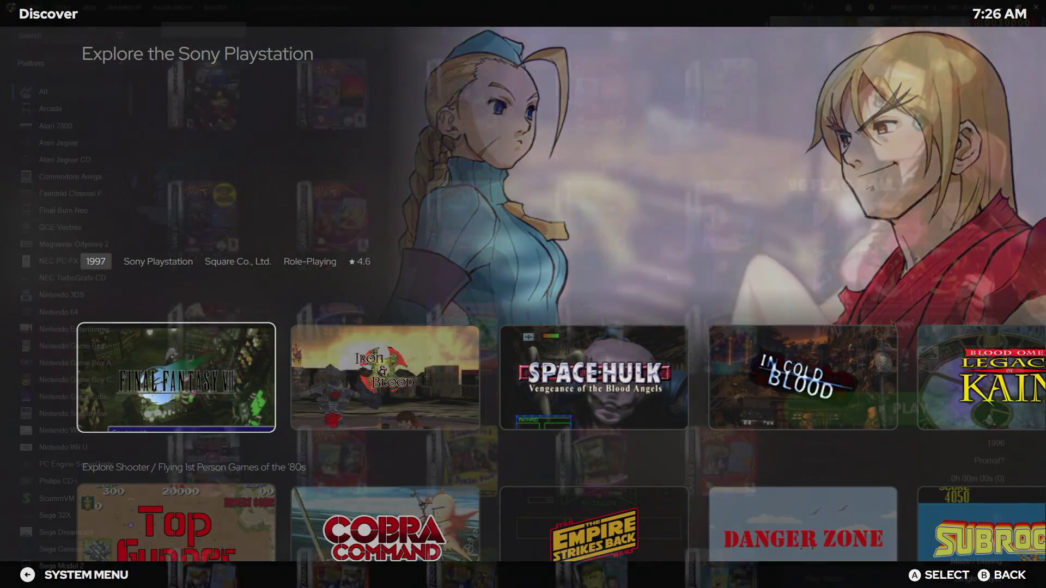
pyautogui.scroll(-9, 668, 274)
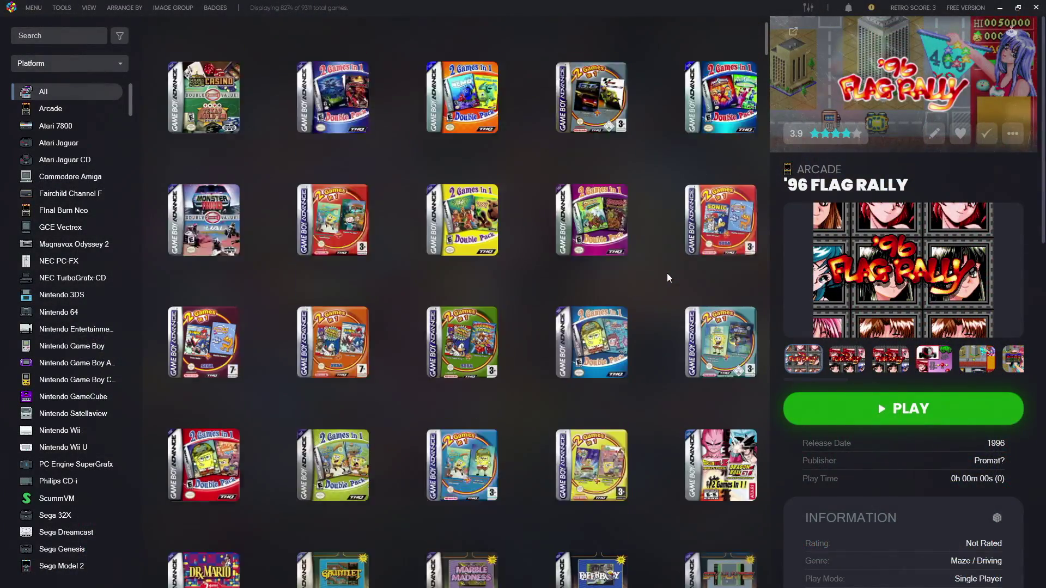
pyautogui.scroll(-10, 666, 273)
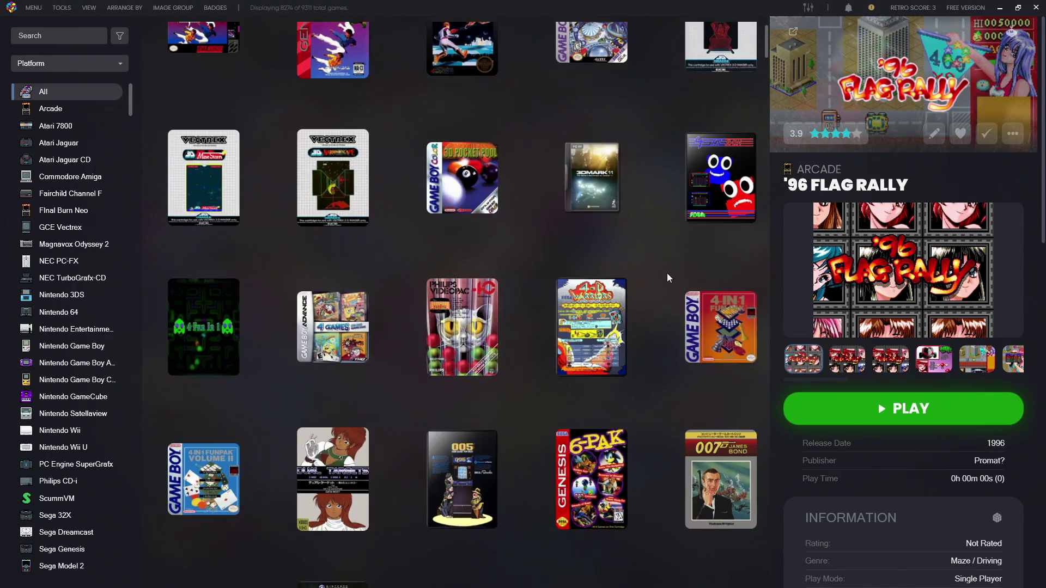
pyautogui.scroll(-15, 666, 273)
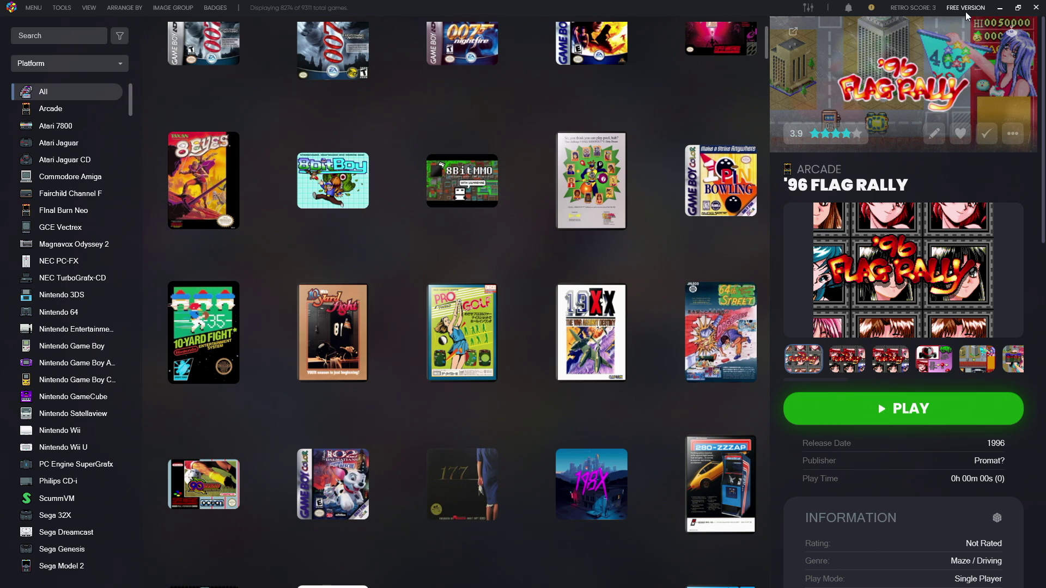
pyautogui.scroll(5, 656, 304)
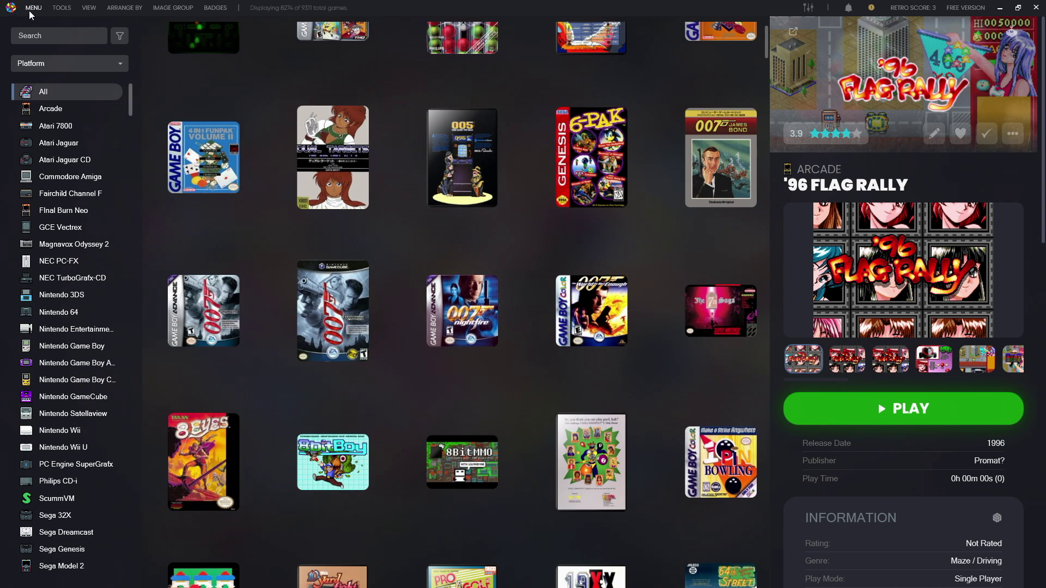
# Switch to Big Box from the menu and start the 30-minute free trial.
pyautogui.click(30, 25)
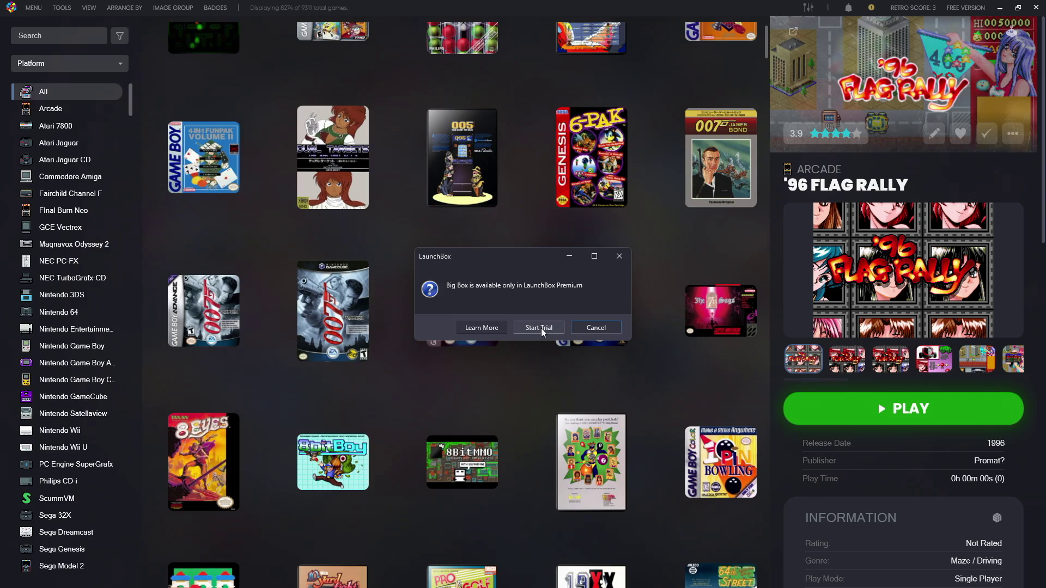
pyautogui.click(541, 328)
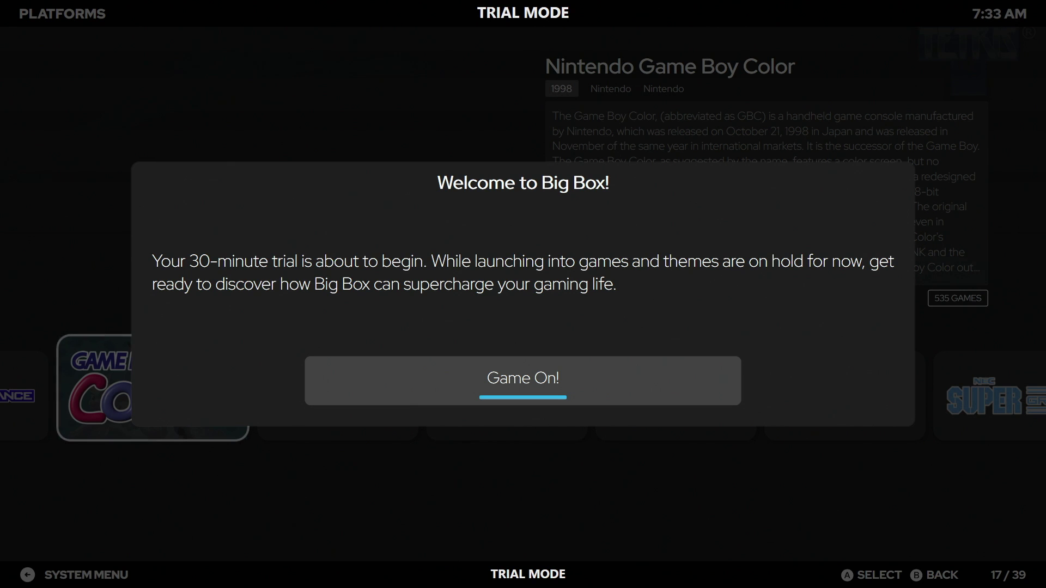
# Dismiss the Big Box trial welcome and browse up the Nintendo Game Boy game list.
pyautogui.press('Return')
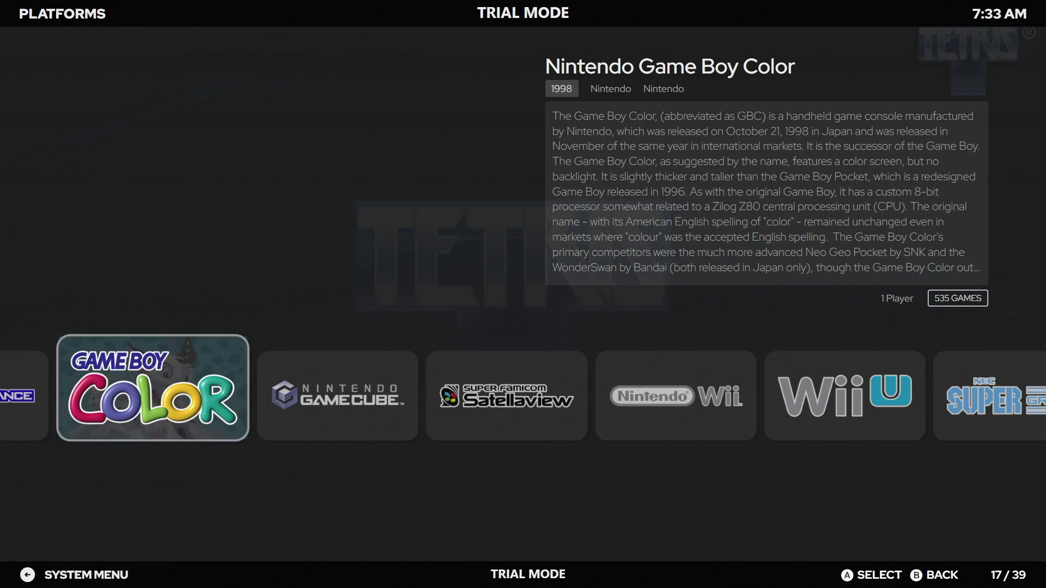
pyautogui.press('Left')
pyautogui.press('Left')
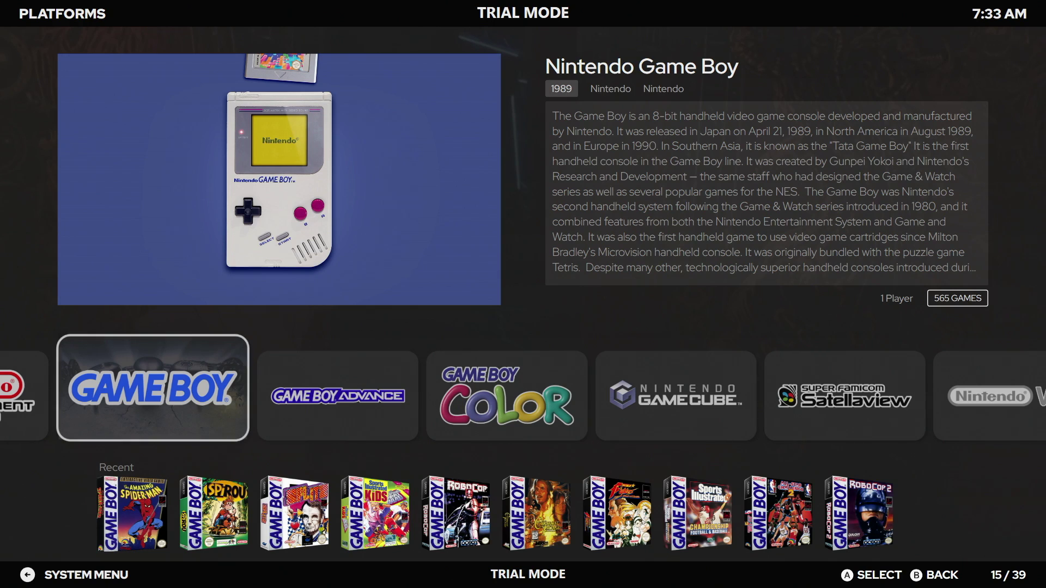
pyautogui.press('Return')
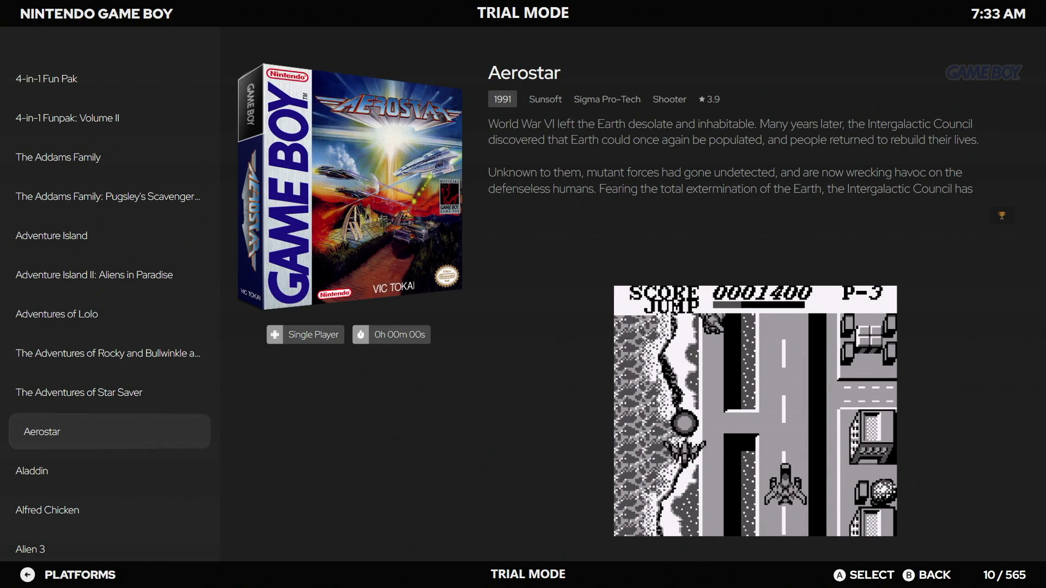
pyautogui.press('Up')
pyautogui.press('Up')
pyautogui.press('Up')
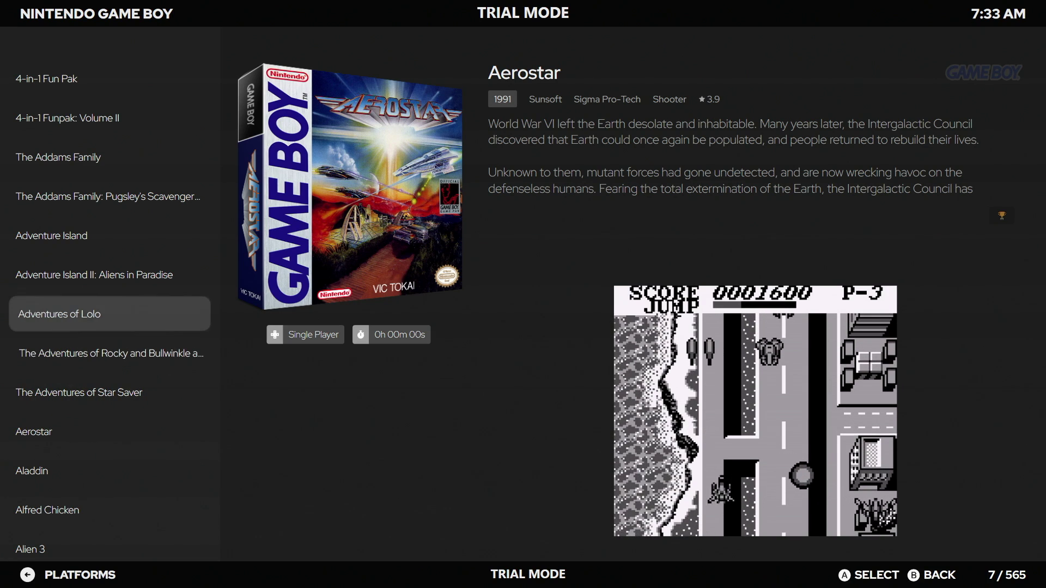
pyautogui.press('Up')
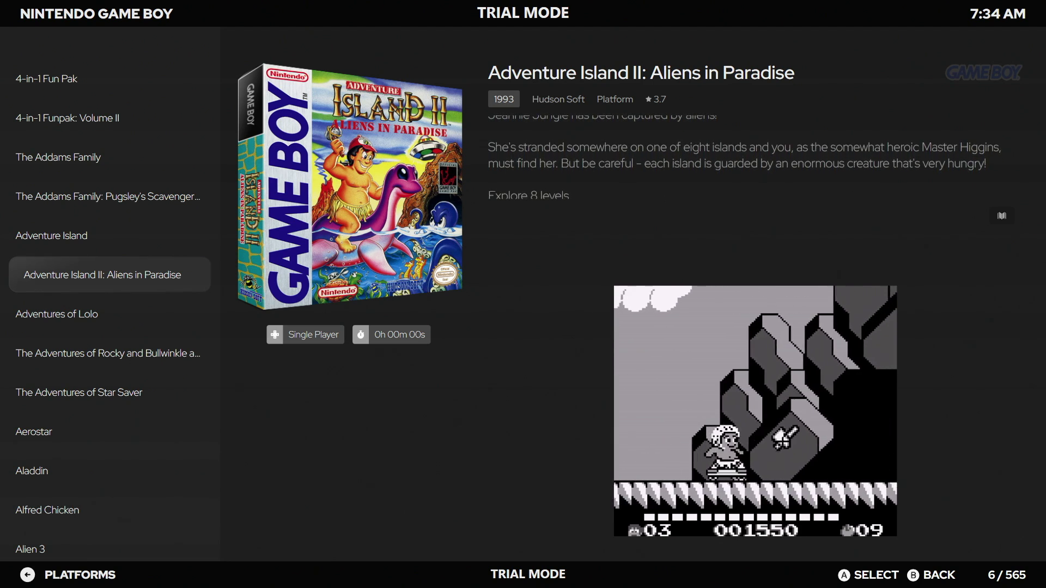
# Return to the platforms carousel and switch between Nintendo Entertainment System and Game Boy.
pyautogui.press('Escape')
pyautogui.press('Left')
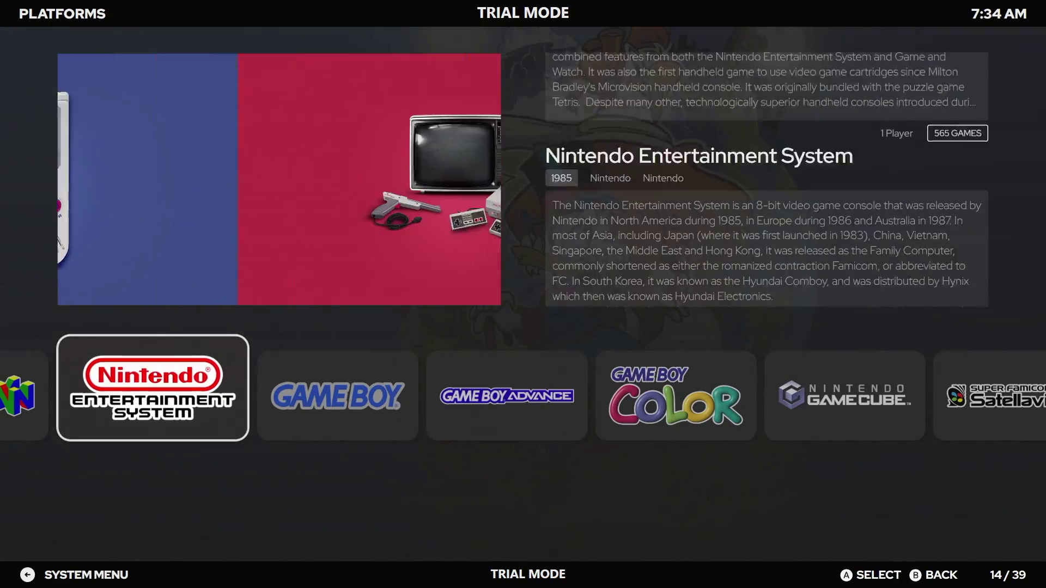
pyautogui.press('Right')
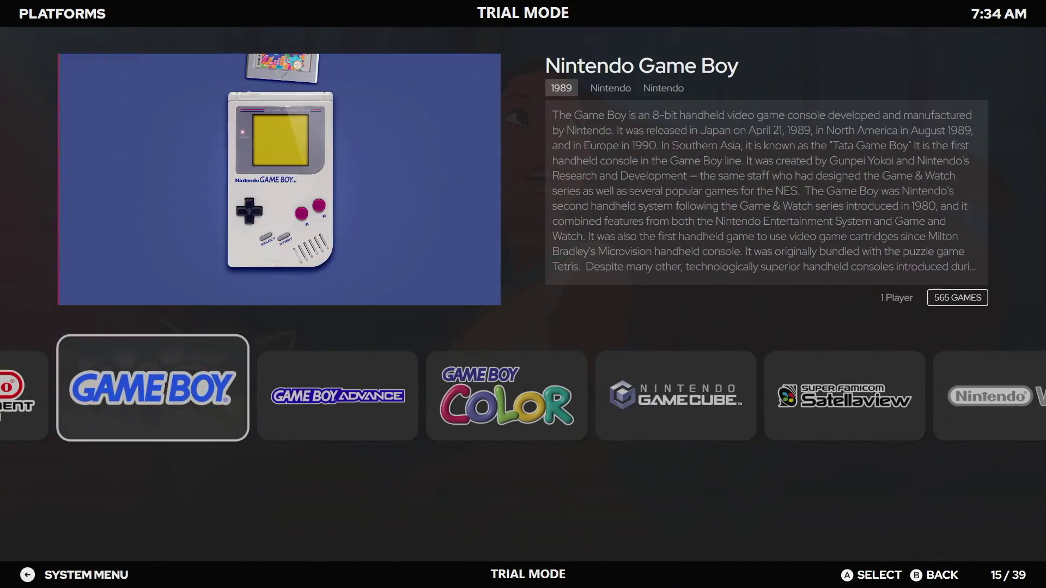
pyautogui.press('Left')
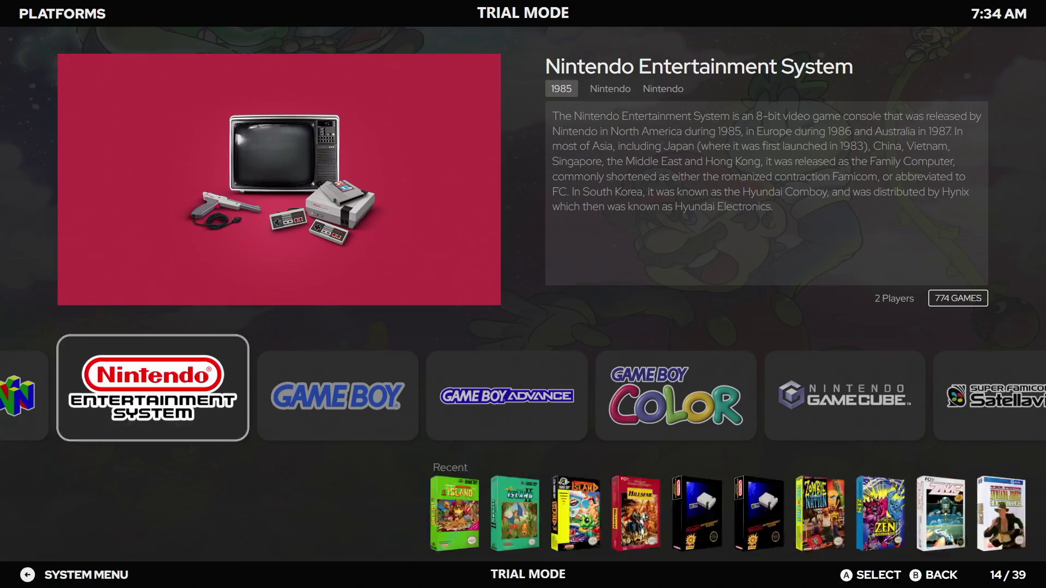
pyautogui.press('Right')
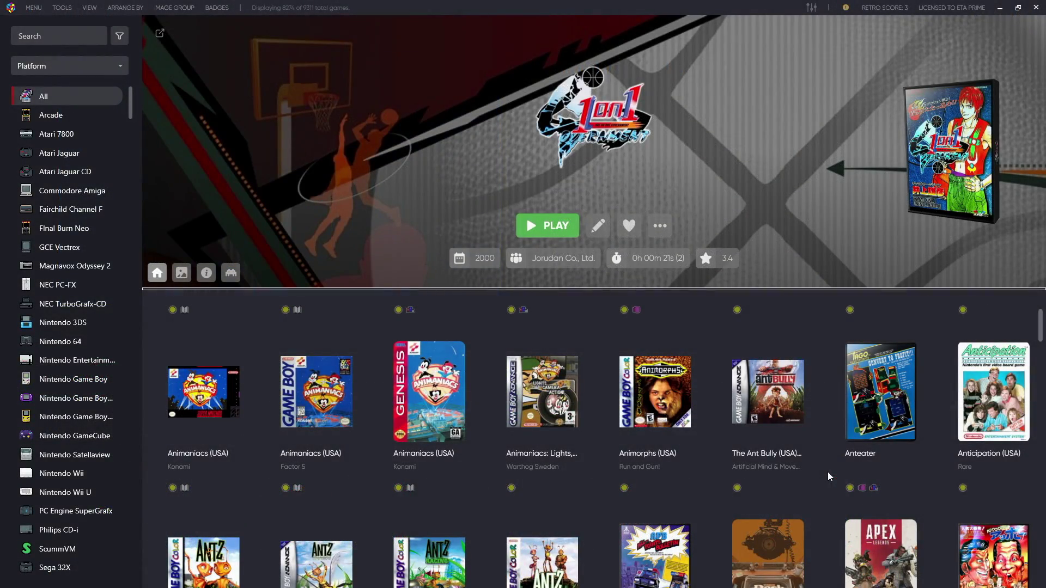
pyautogui.scroll(-5, 828, 472)
pyautogui.scroll(-3, 828, 477)
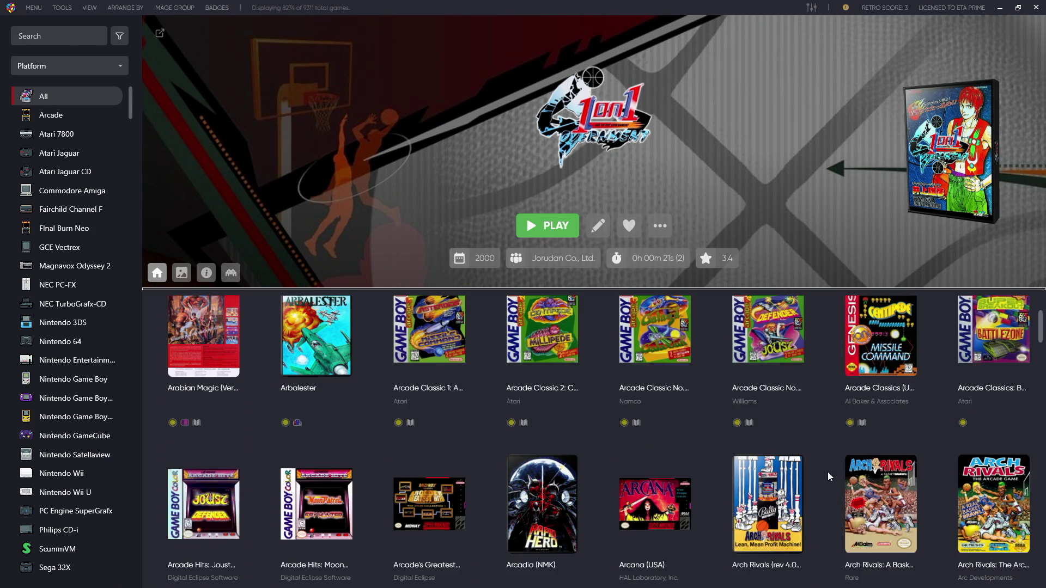
pyautogui.scroll(-5, 828, 477)
pyautogui.scroll(-10, 828, 477)
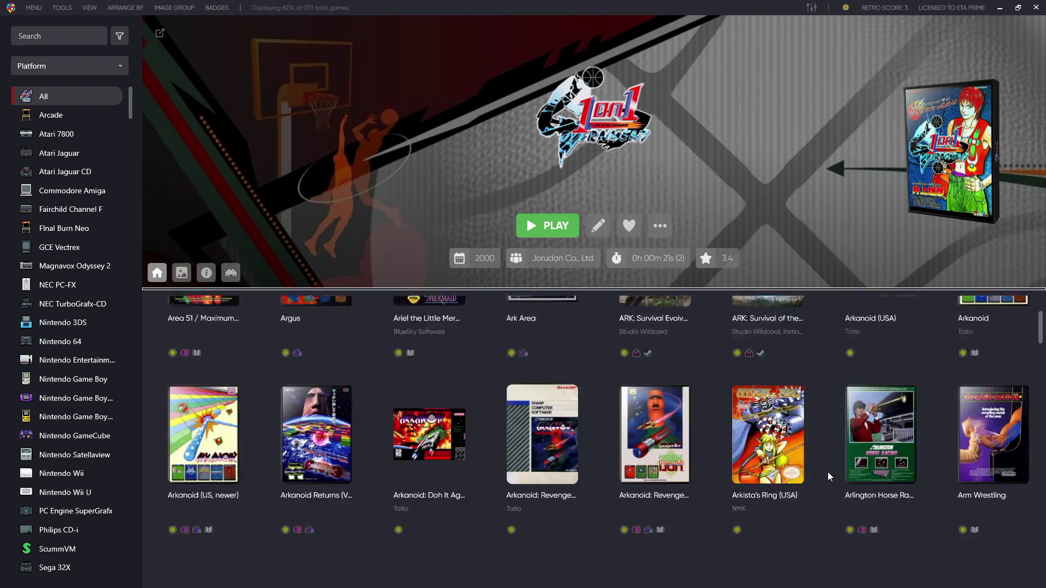
pyautogui.scroll(-6, 828, 472)
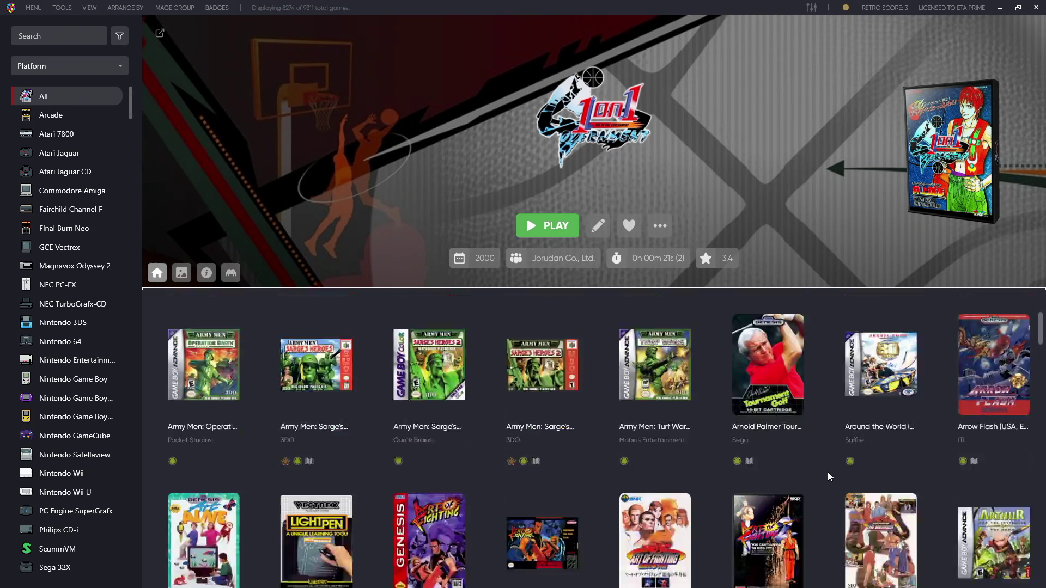
pyautogui.scroll(-4, 828, 472)
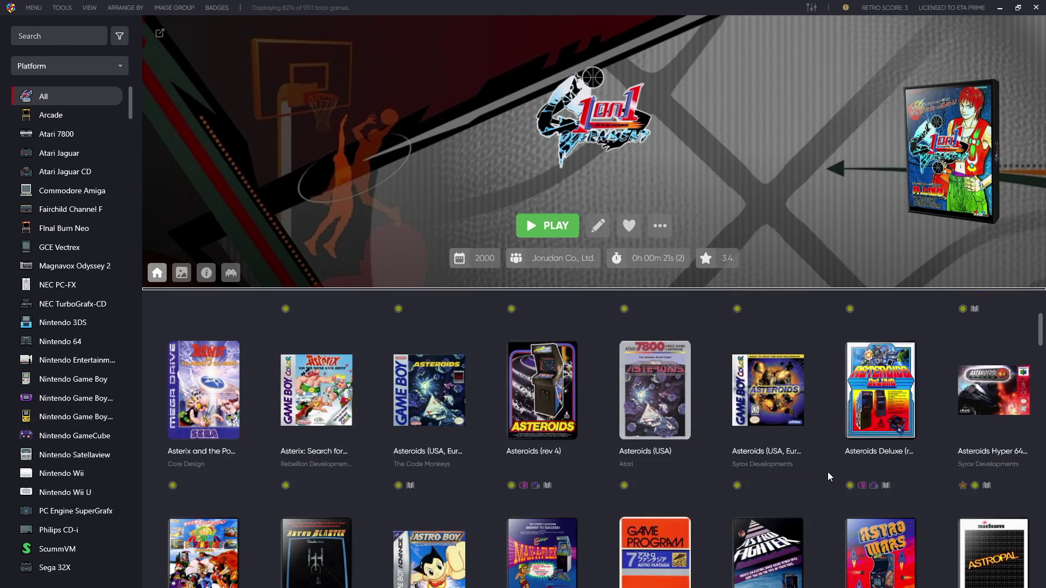
pyautogui.scroll(-10, 828, 472)
pyautogui.scroll(-15, 828, 472)
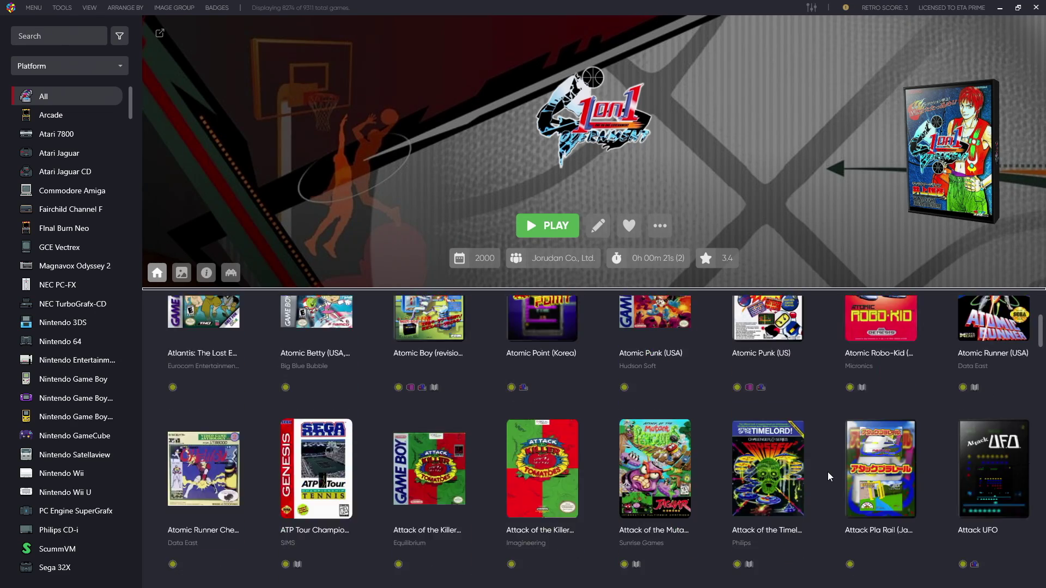
pyautogui.scroll(-15, 829, 472)
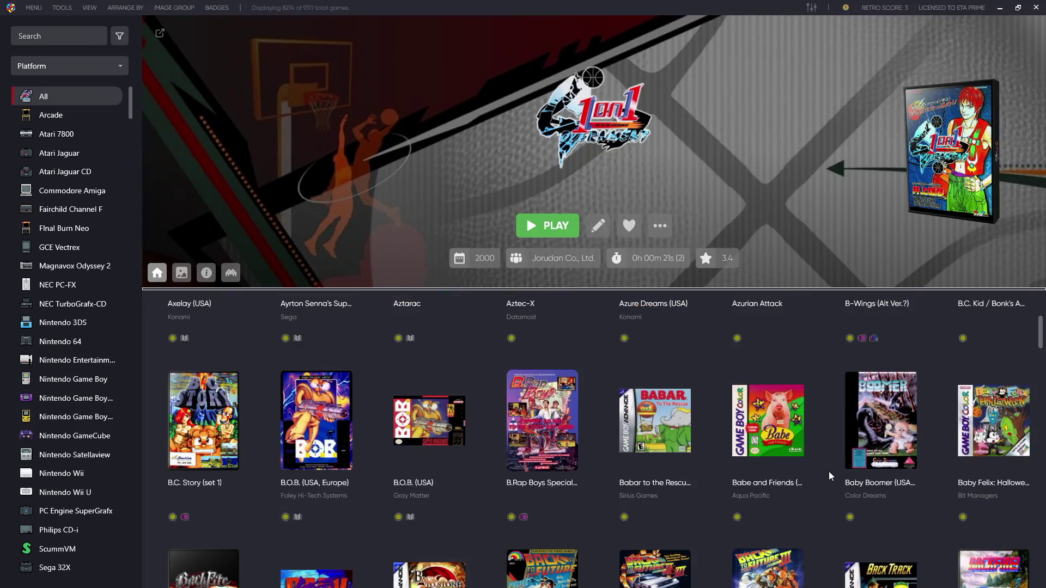
pyautogui.scroll(-15, 829, 476)
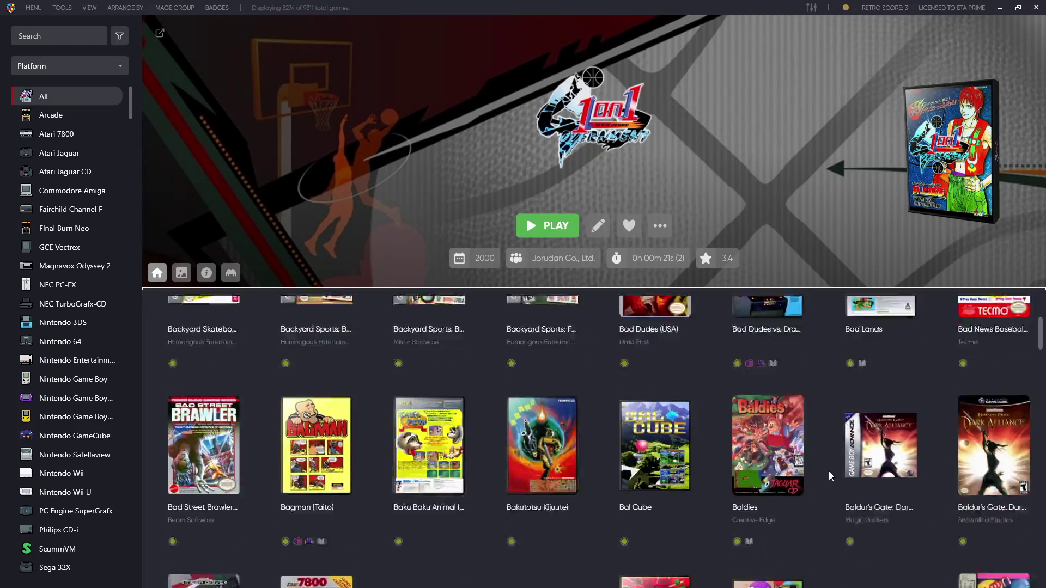
pyautogui.scroll(-4, 829, 471)
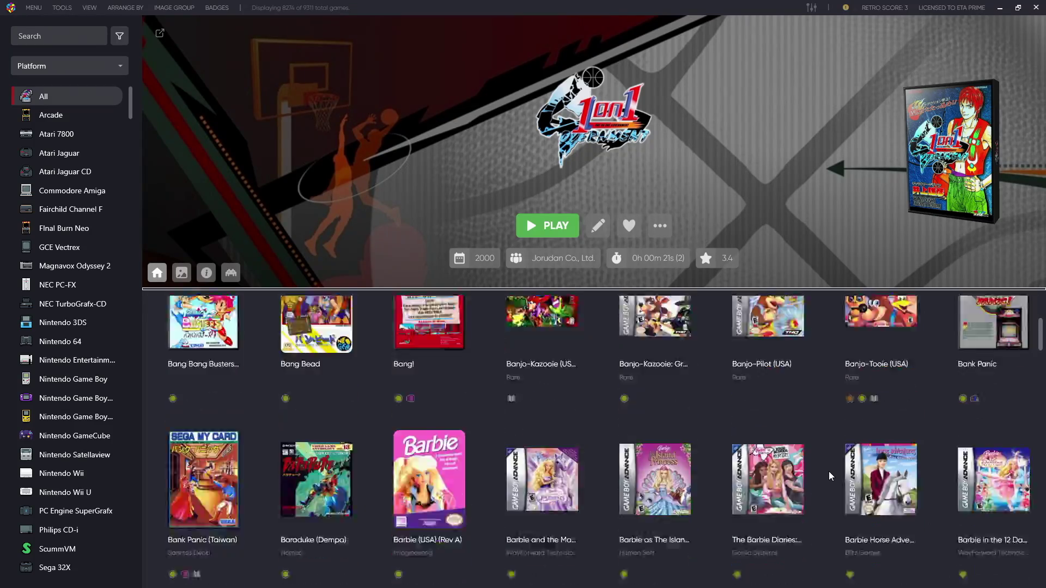